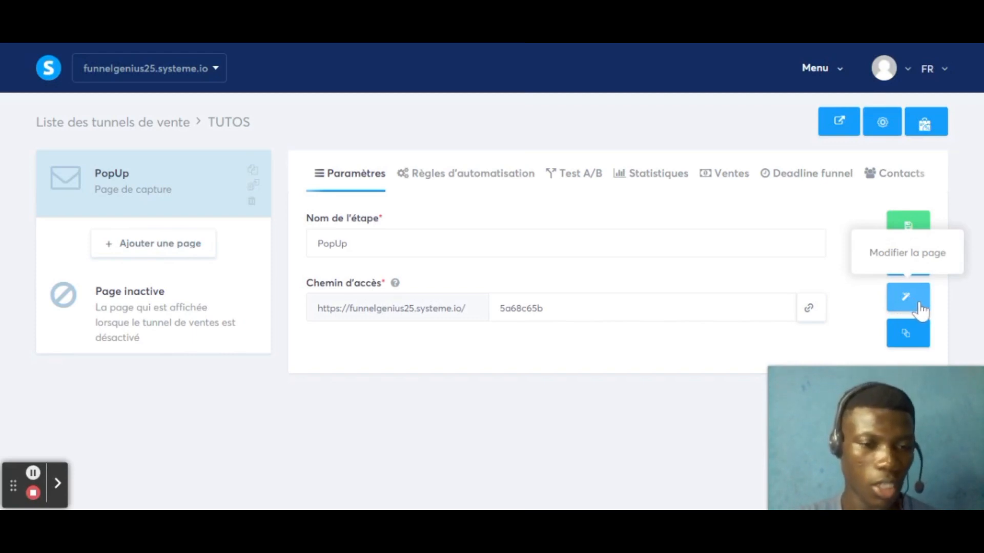
# Open the PopUp capture page for editing and review its headline, form fields and submit button
pyautogui.click(918, 306)
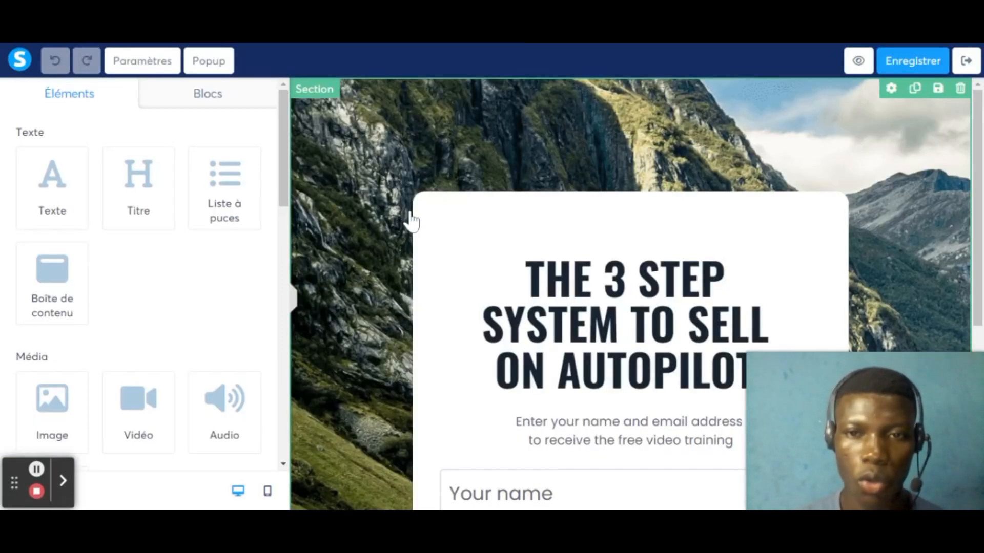
pyautogui.scroll(-6, 410, 217)
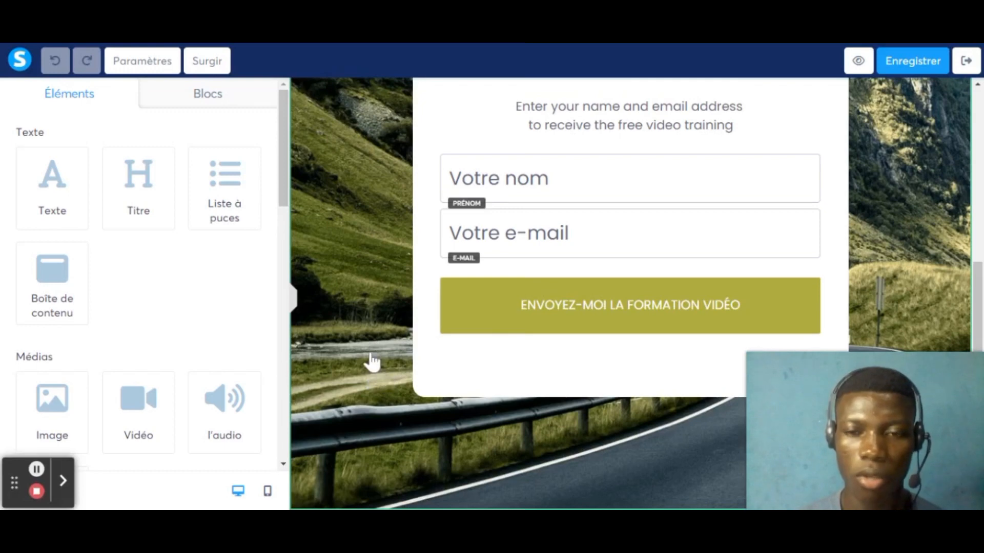
pyautogui.scroll(5, 411, 334)
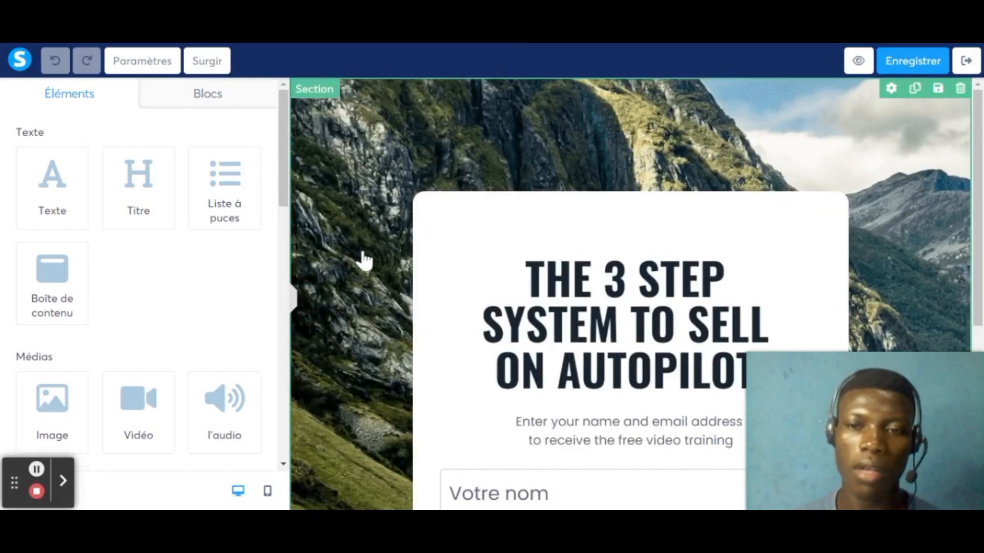
pyautogui.scroll(-5, 365, 264)
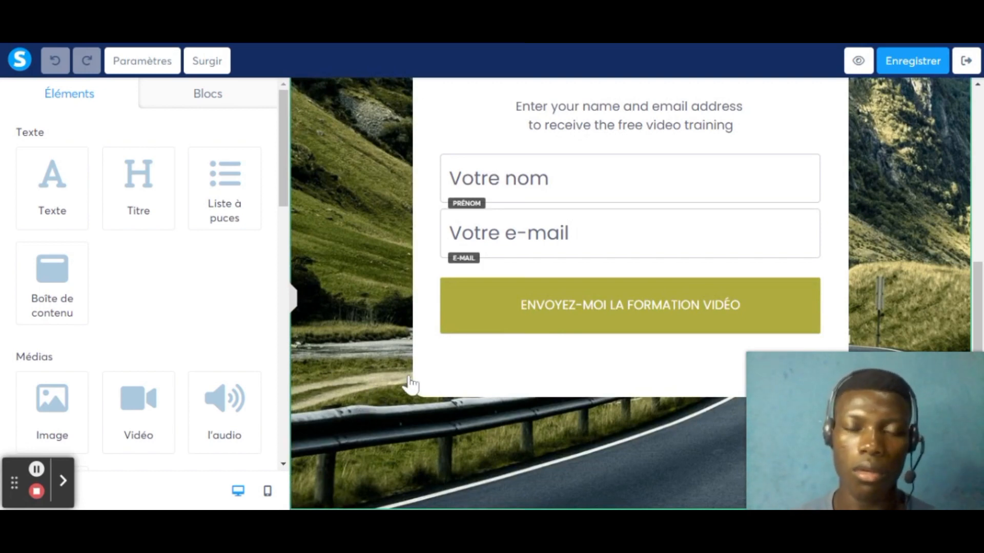
pyautogui.scroll(5, 412, 388)
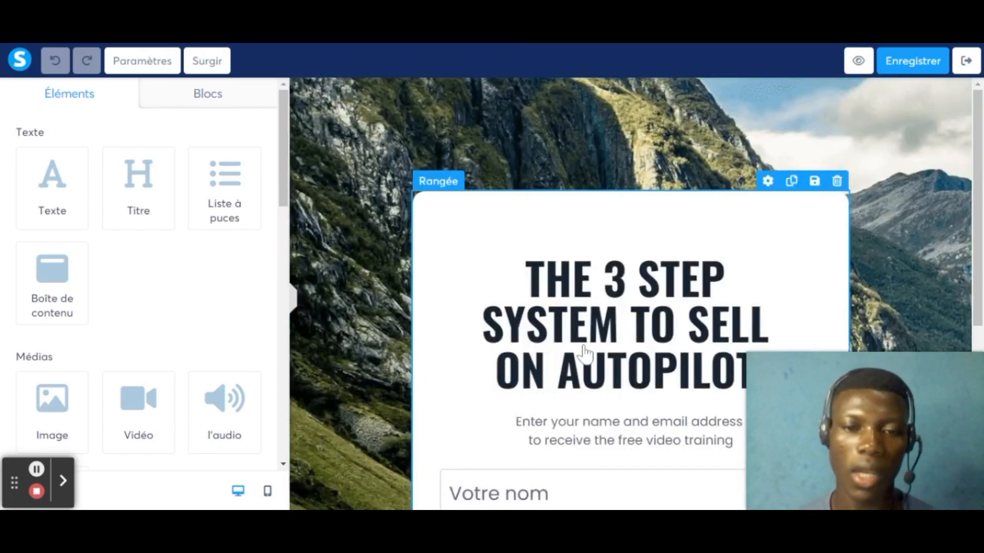
pyautogui.scroll(-5, 581, 358)
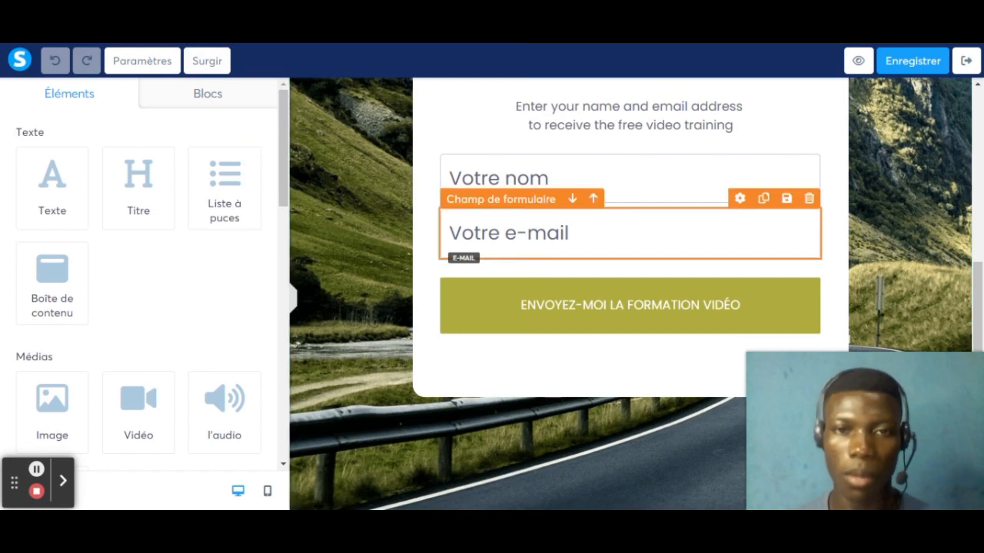
pyautogui.scroll(5, 522, 246)
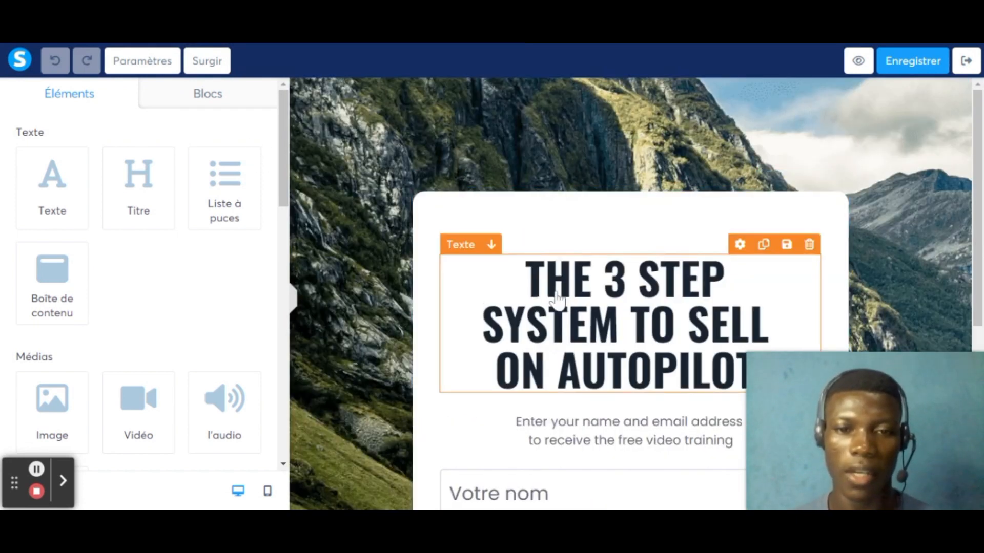
pyautogui.scroll(-5, 563, 308)
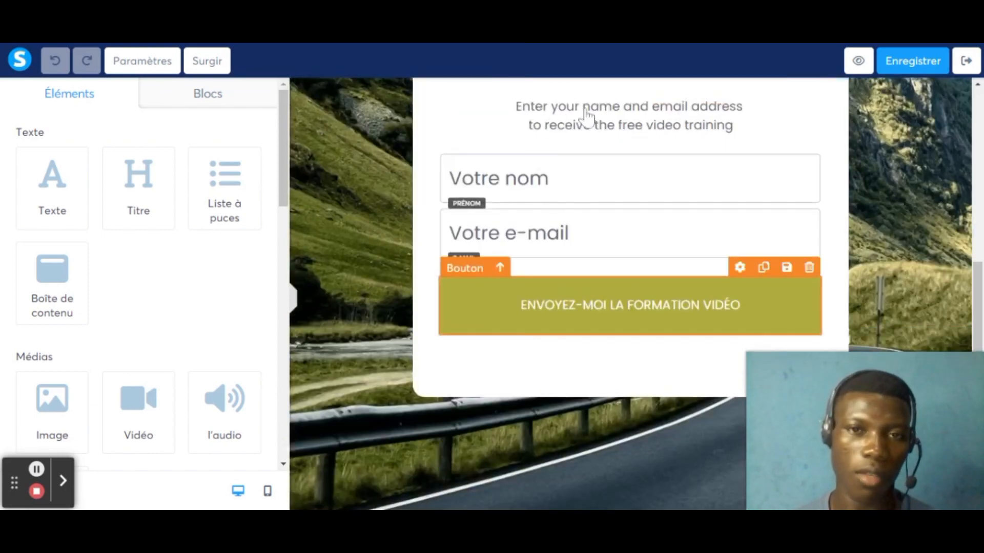
pyautogui.scroll(5, 589, 118)
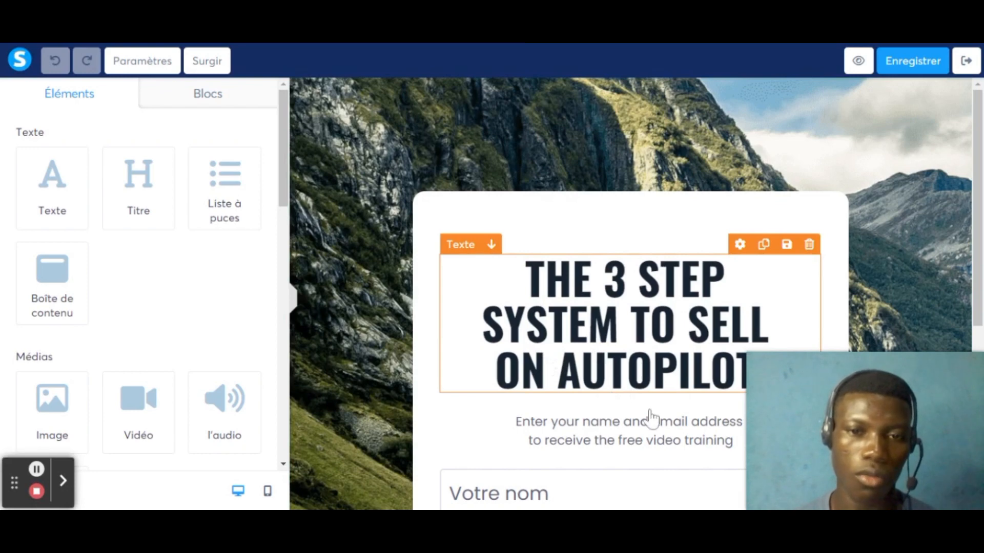
# Add a first popup to the capture page
pyautogui.click(211, 64)
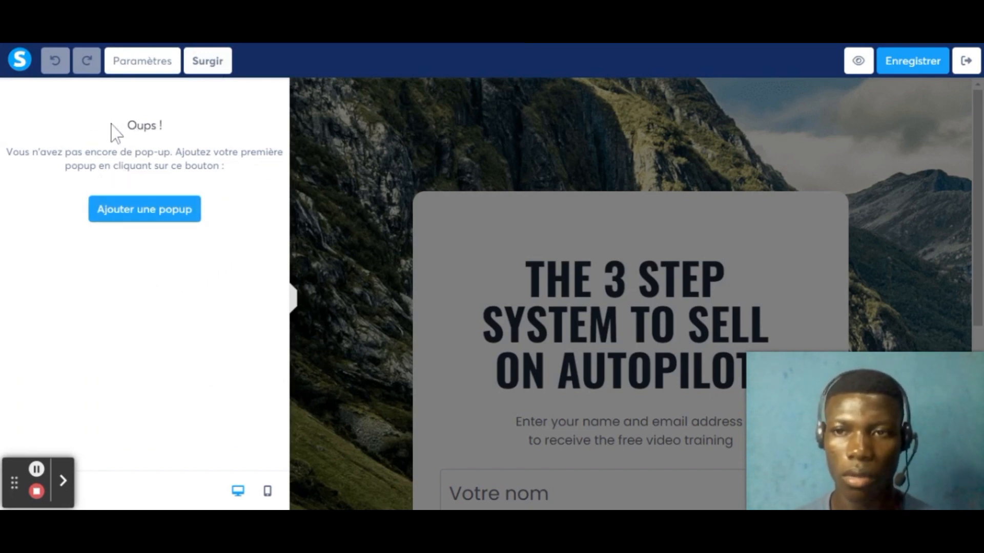
pyautogui.moveTo(111, 124); pyautogui.dragTo(204, 124)
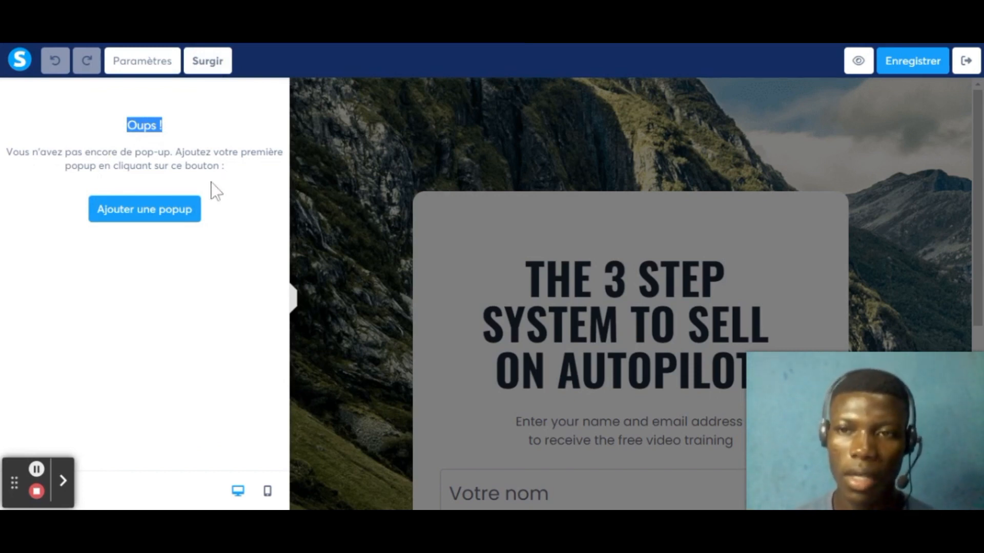
pyautogui.click(213, 163)
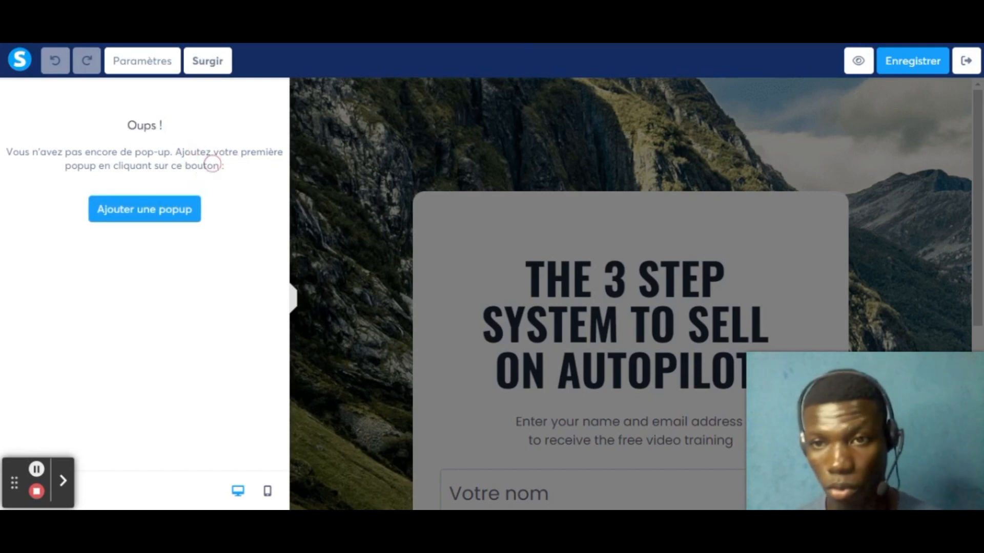
pyautogui.click(170, 224)
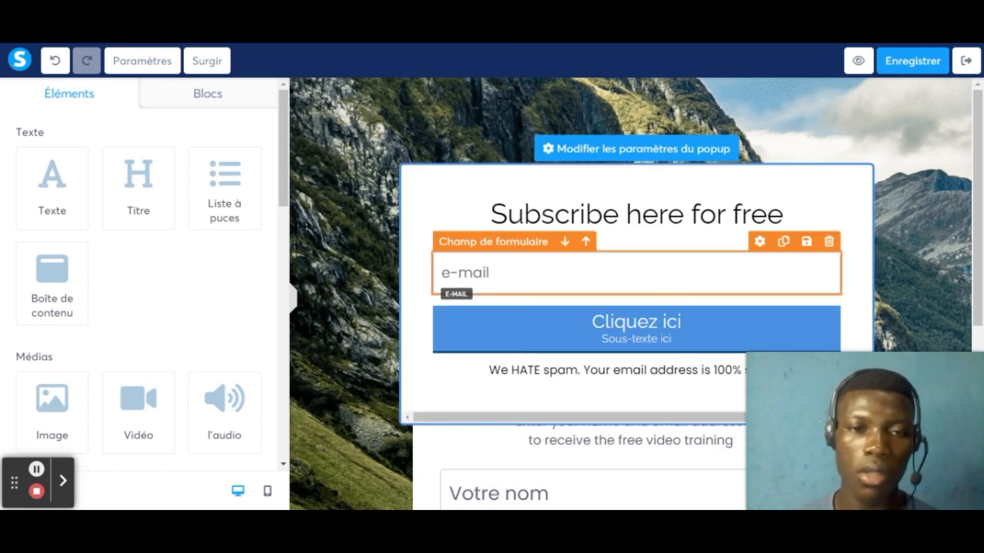
pyautogui.click(676, 270)
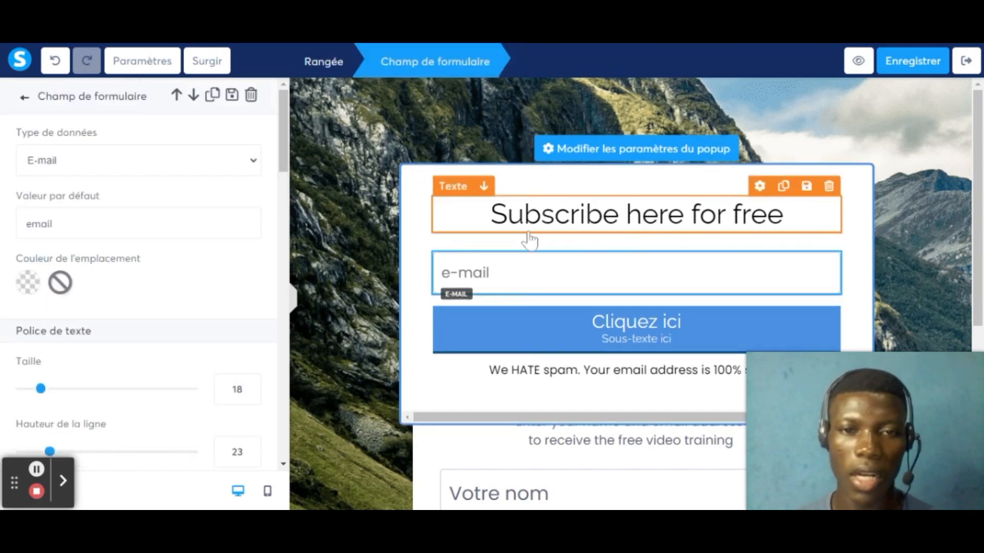
pyautogui.click(431, 233)
pyautogui.click(424, 266)
pyautogui.click(450, 215)
pyautogui.click(509, 266)
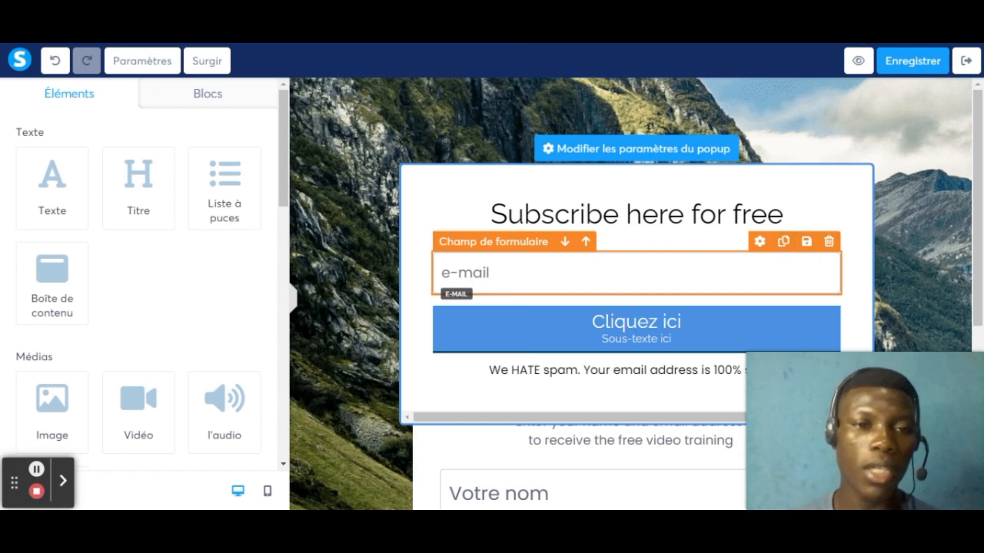
# Duplicate the popup's email field and set the data type of the upper copy to Prénom
pyautogui.click(783, 242)
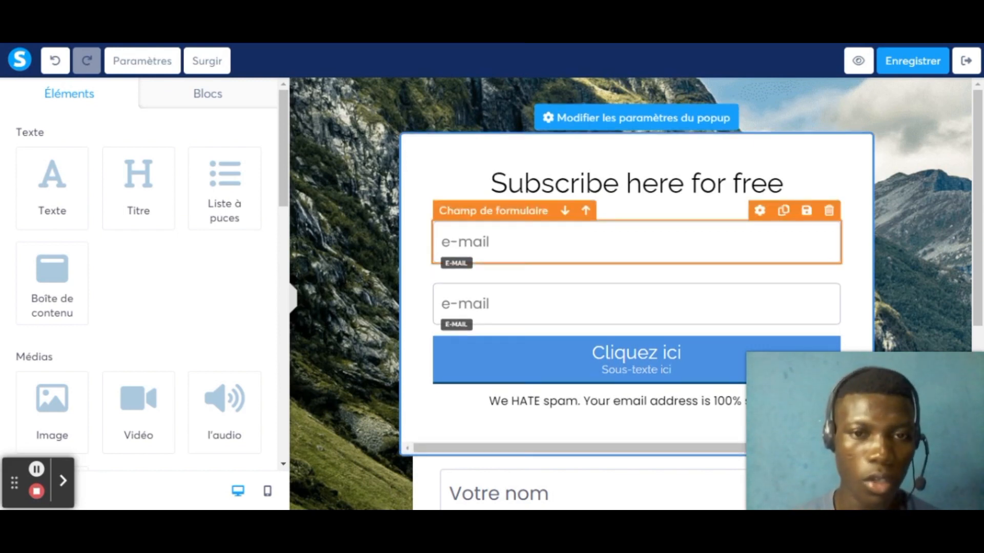
pyautogui.click(759, 211)
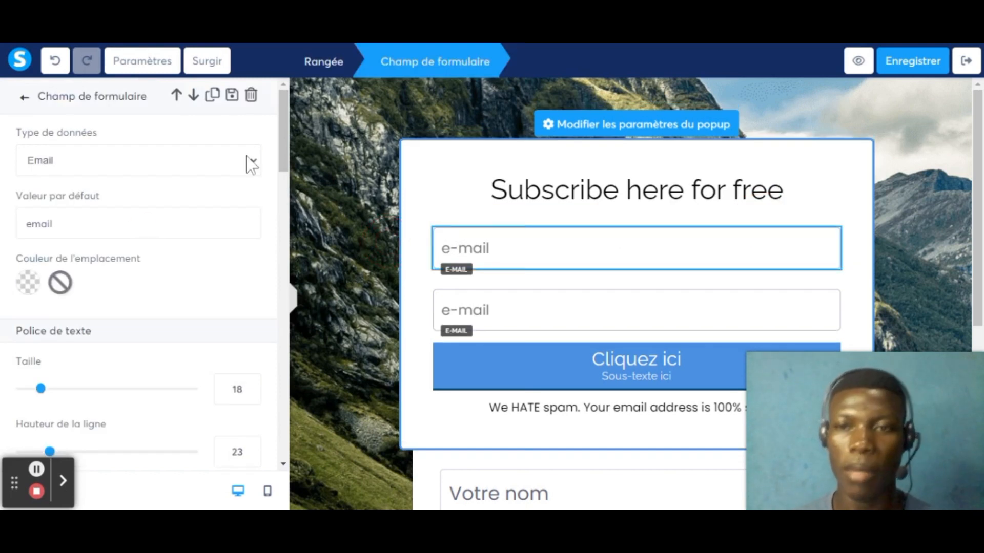
pyautogui.click(247, 168)
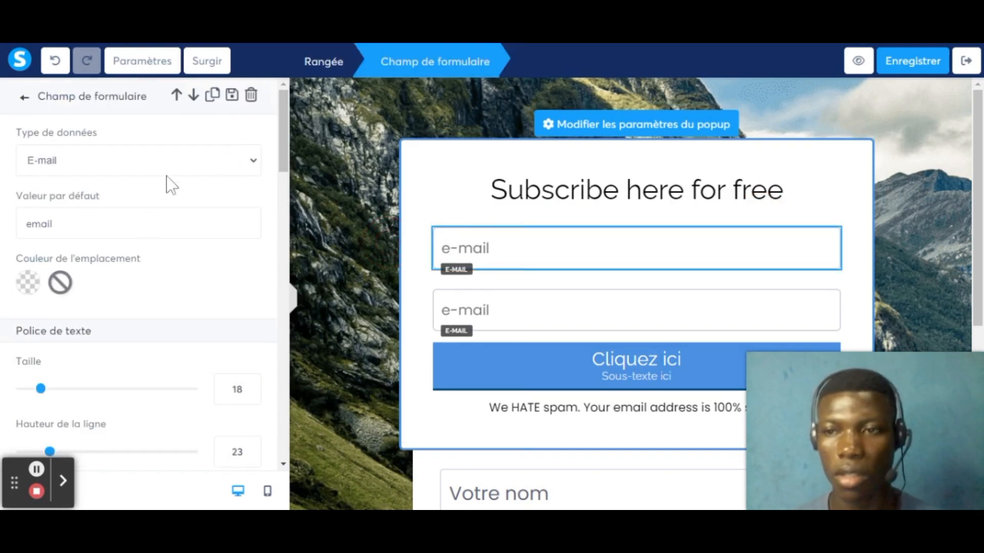
pyautogui.click(58, 249)
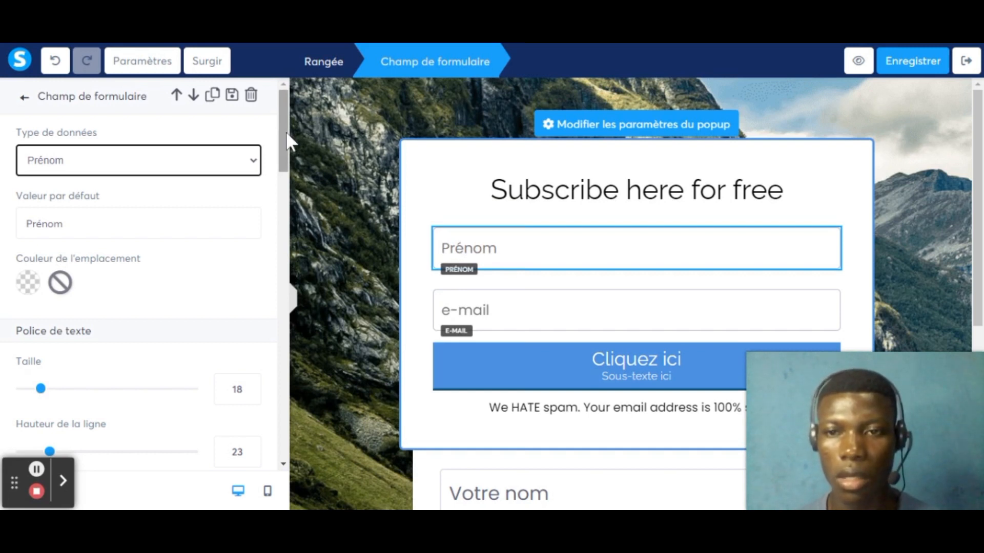
pyautogui.moveTo(285, 131); pyautogui.dragTo(282, 201)
# Remove the subtext from the popup's button
pyautogui.click(533, 370)
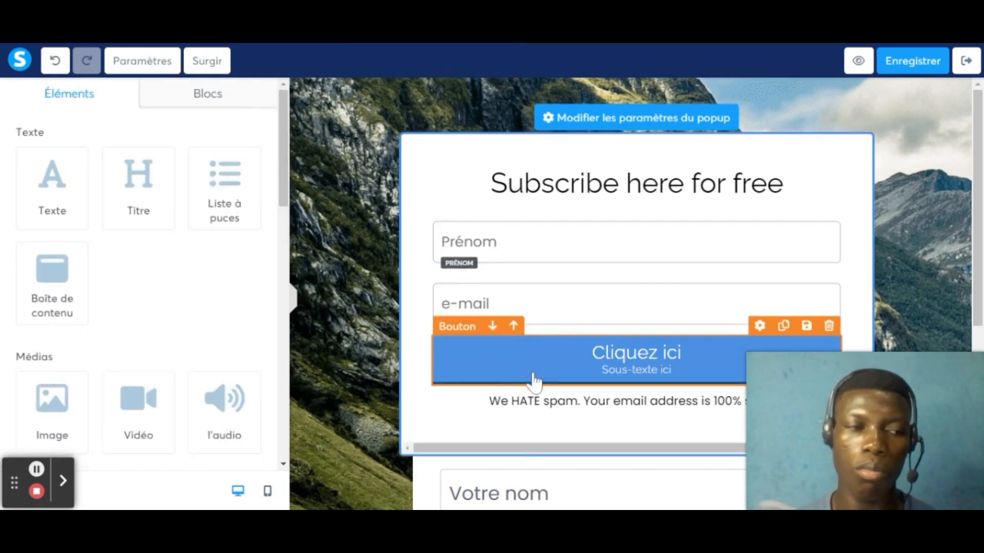
pyautogui.click(533, 371)
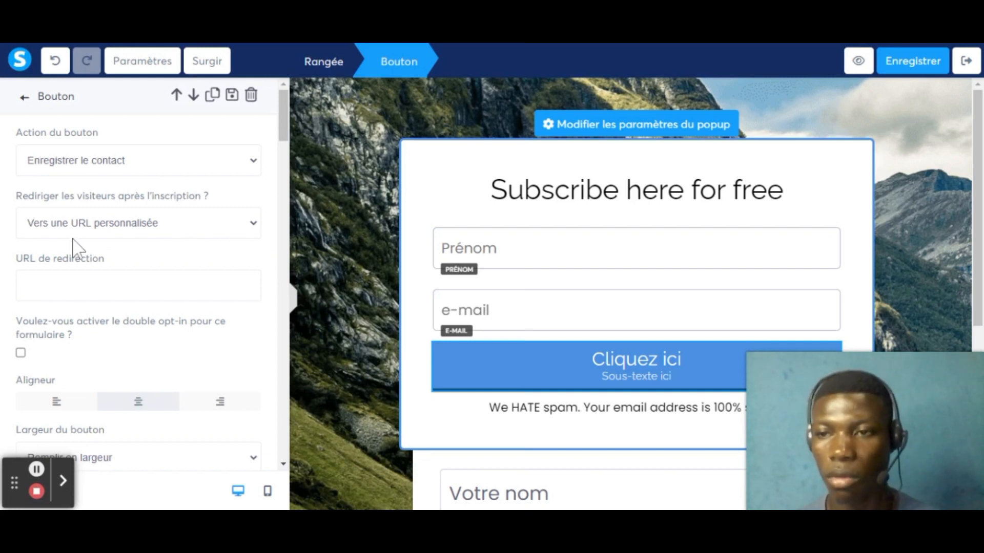
pyautogui.moveTo(282, 125); pyautogui.dragTo(282, 262)
pyautogui.moveTo(151, 291); pyautogui.dragTo(5, 309)
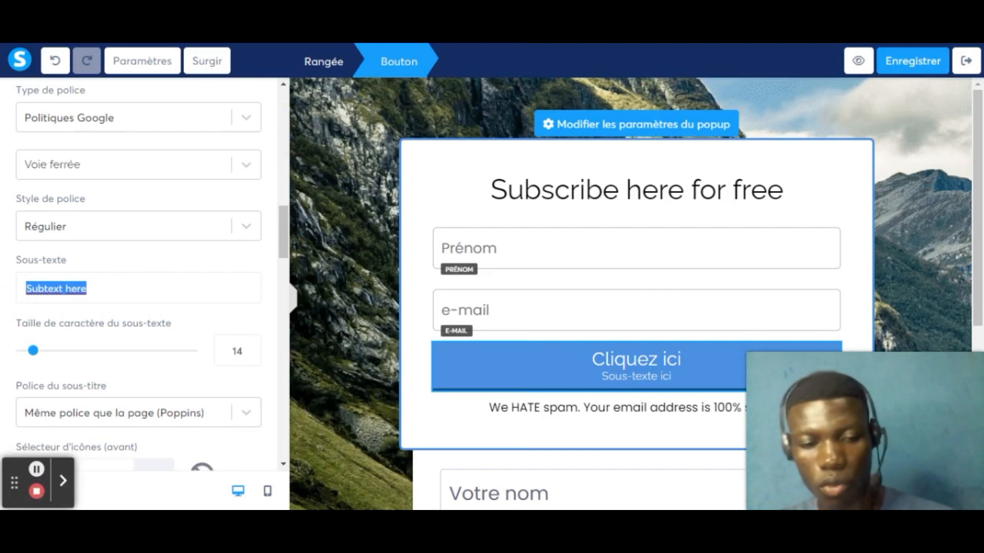
pyautogui.press('BackSpace')
# Set the popup button's text to "Cliquez ici"
pyautogui.moveTo(283, 254); pyautogui.dragTo(272, 209)
pyautogui.moveTo(102, 296); pyautogui.dragTo(10, 282)
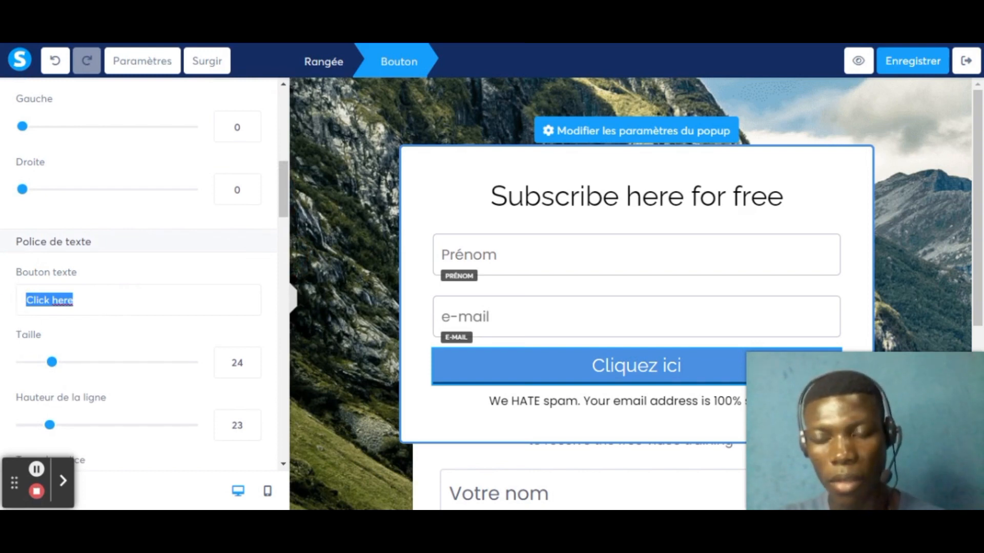
pyautogui.rightClick(102, 305)
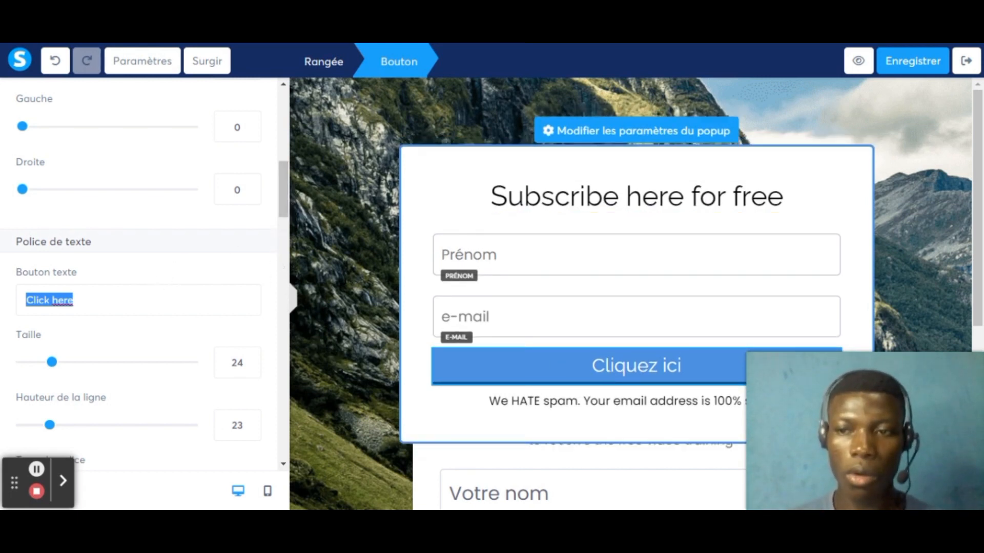
pyautogui.click(106, 306)
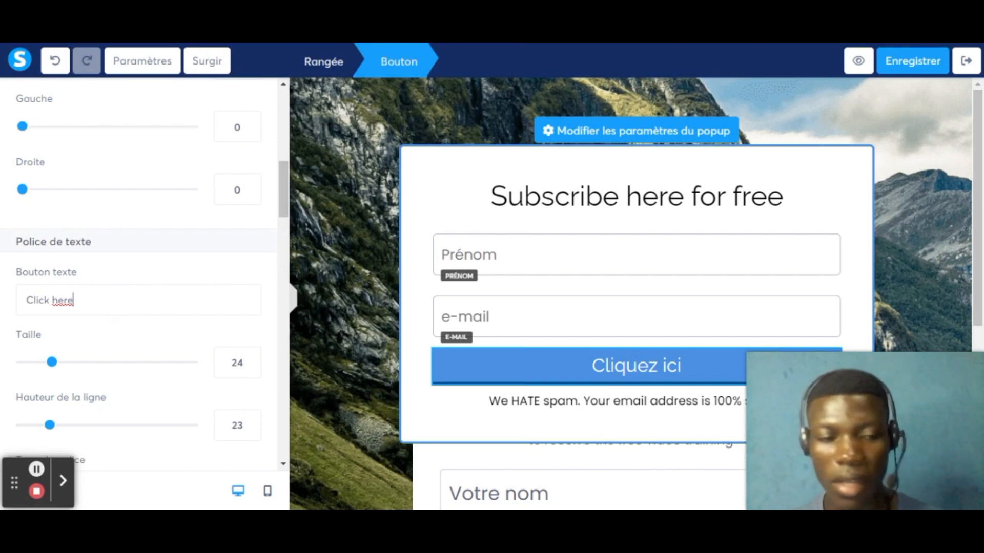
pyautogui.moveTo(118, 300); pyautogui.dragTo(10, 300)
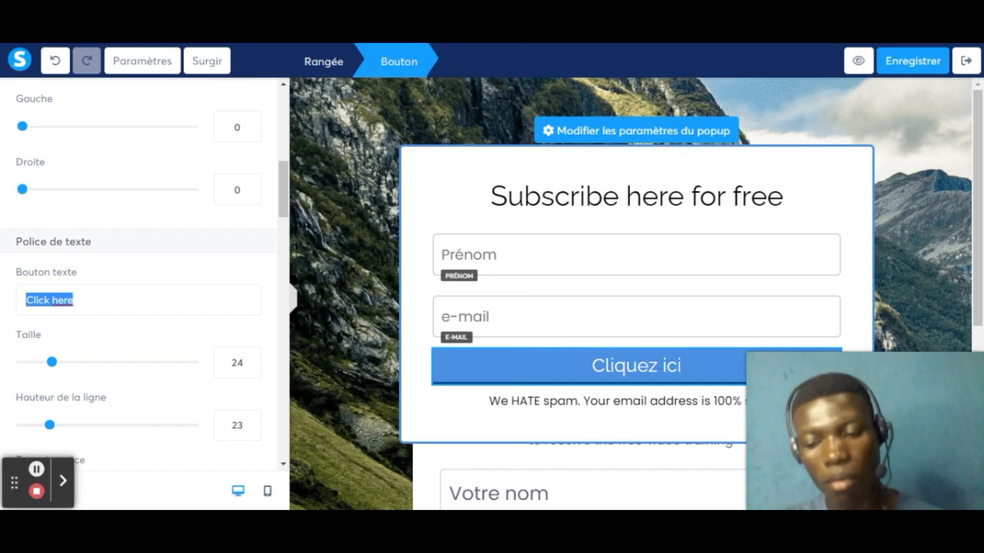
pyautogui.write('Cliquez ici')
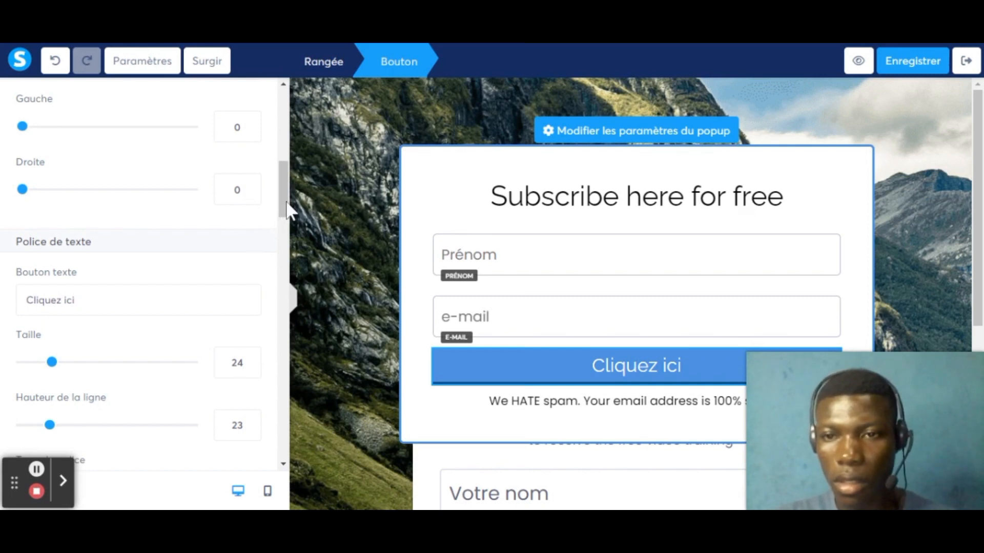
# Change the popup button's background color to the default red
pyautogui.moveTo(285, 200); pyautogui.dragTo(285, 253)
pyautogui.scroll(-9, 154, 293)
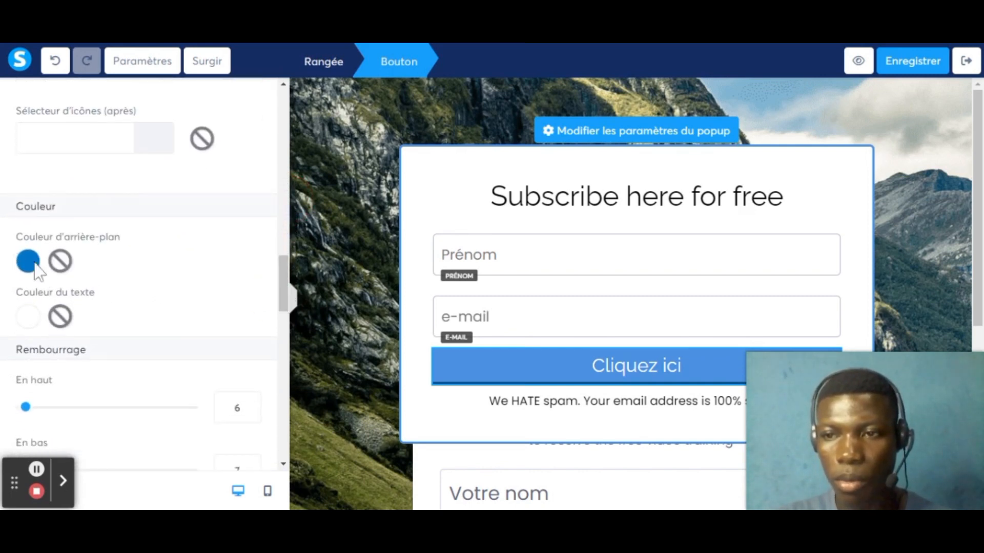
pyautogui.moveTo(285, 295); pyautogui.dragTo(285, 315)
pyautogui.click(32, 116)
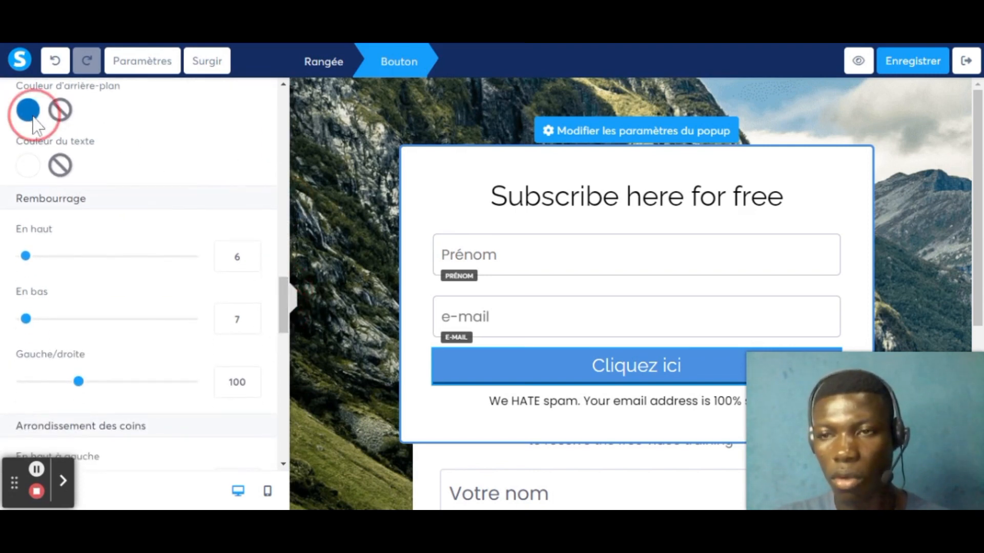
pyautogui.click(109, 301)
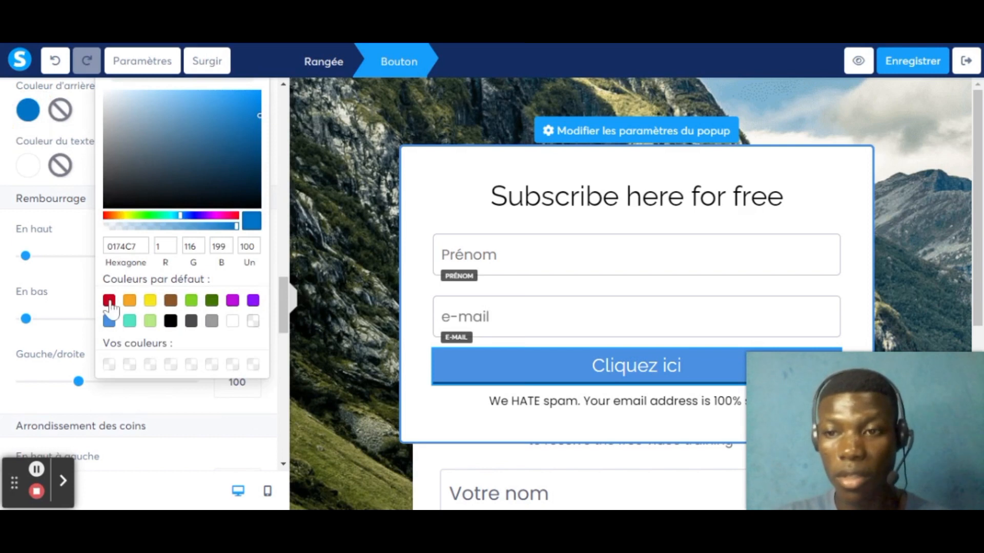
pyautogui.click(84, 190)
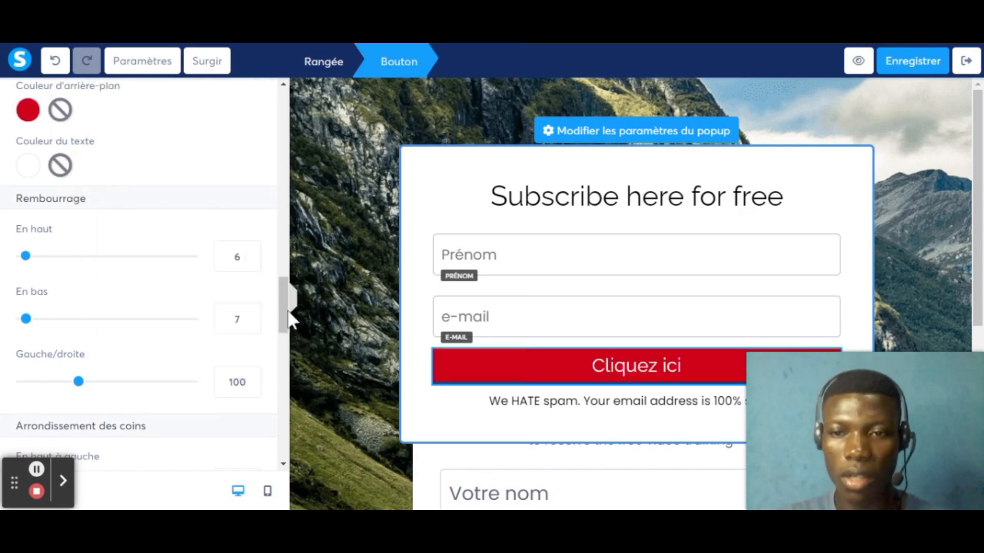
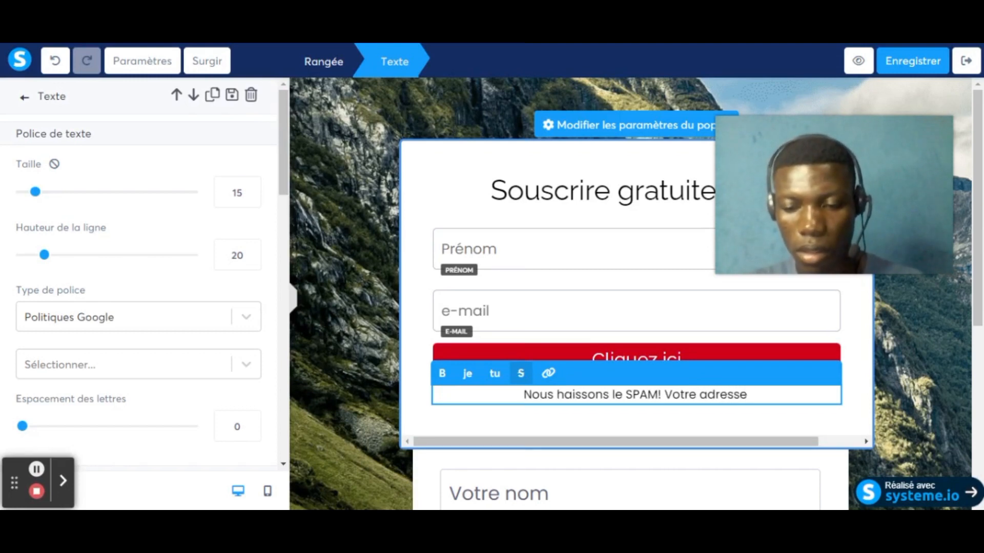
# Complete the text below the popup button so it reads "Nous haissons le SPAM! Votre adresse e-mail est 100% securisée."
pyautogui.write('e-meil')
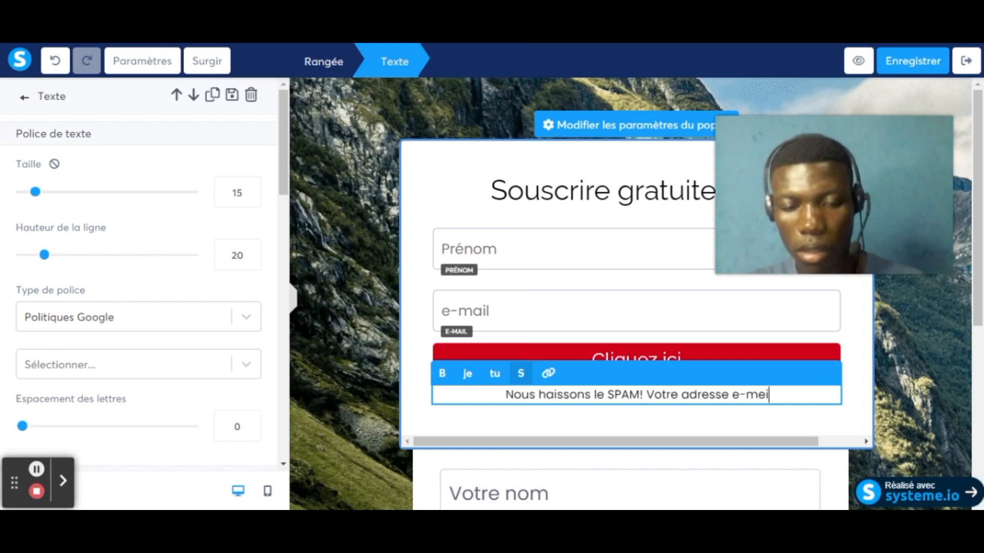
pyautogui.press('BackSpace')
pyautogui.press('BackSpace')
pyautogui.press('BackSpace')
pyautogui.press('BackSpace')
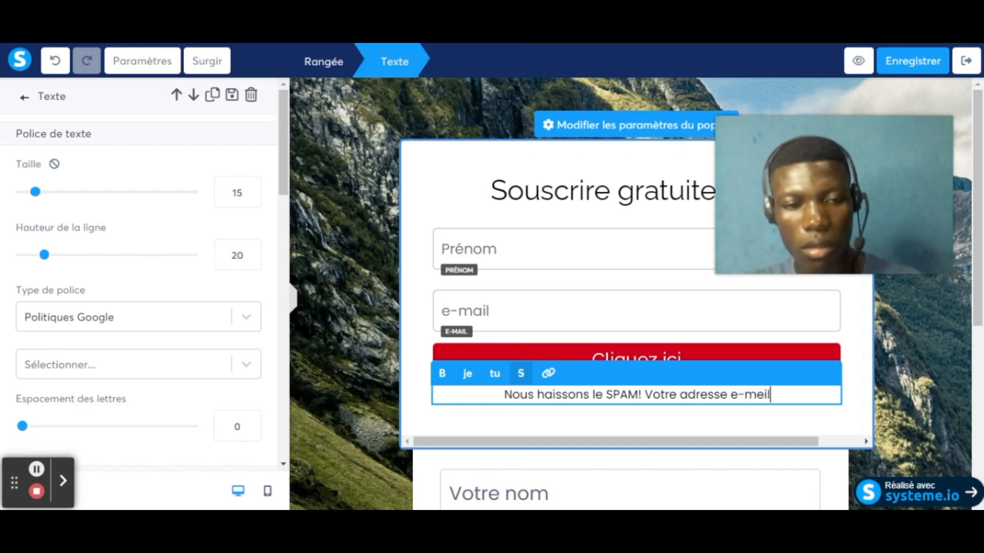
pyautogui.write('ail est ')
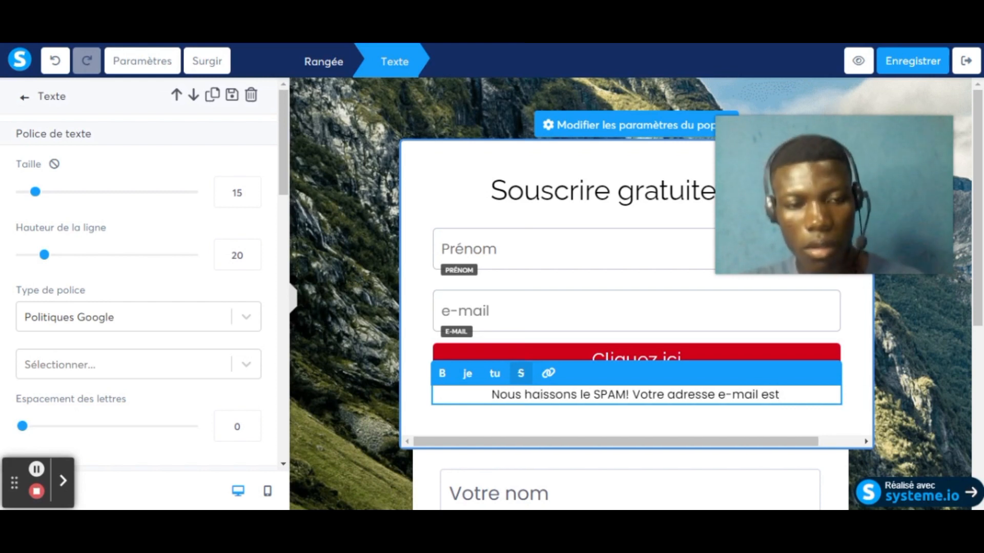
pyautogui.write('100')
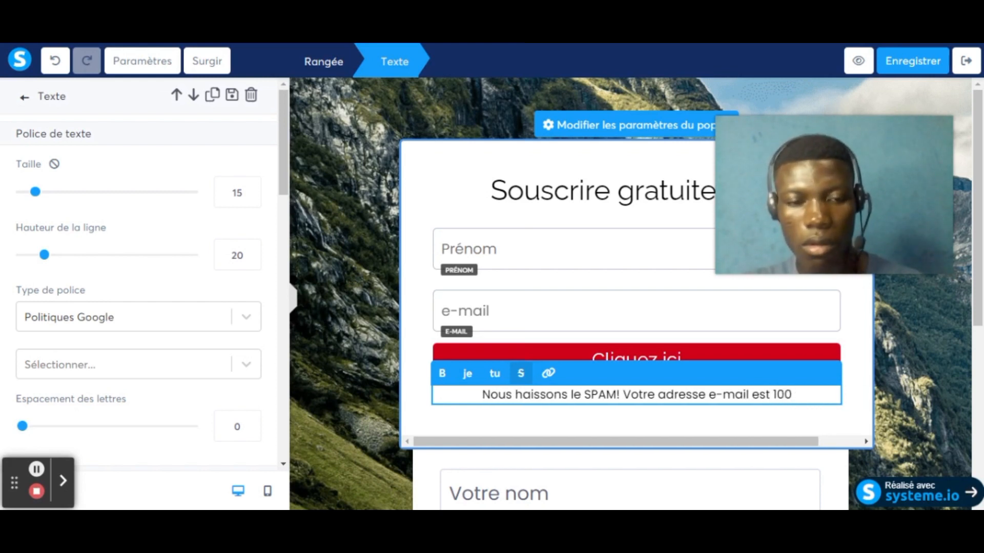
pyautogui.write('% sec')
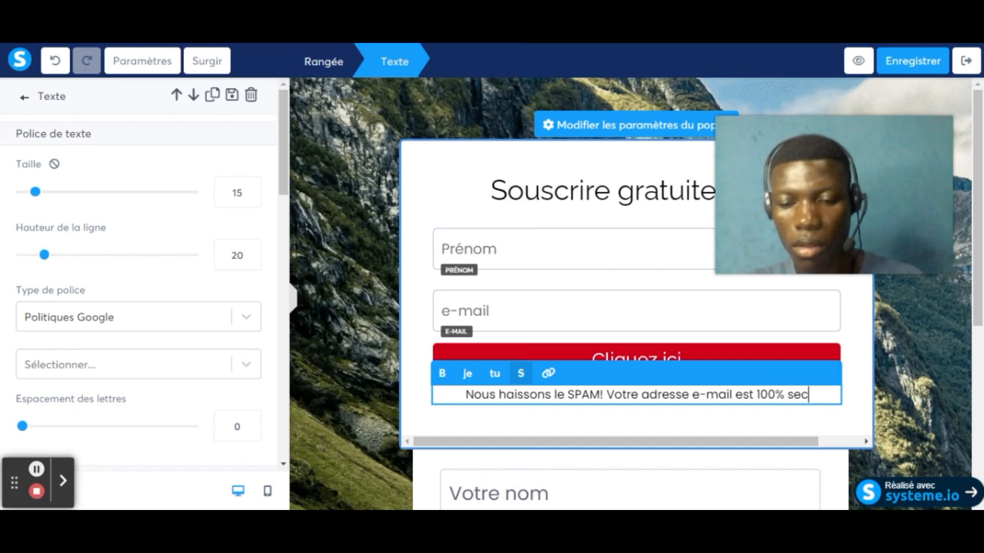
pyautogui.write('urisé')
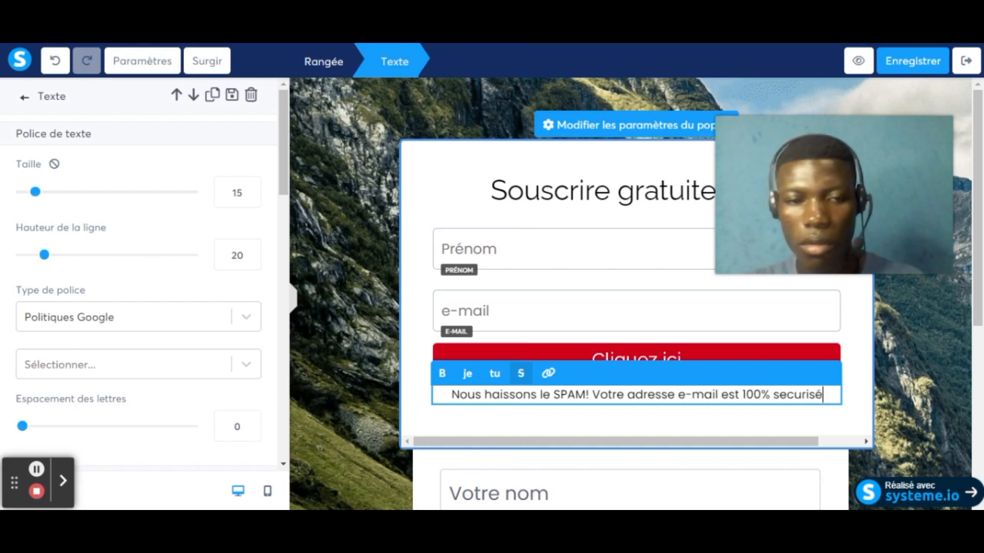
pyautogui.write('e.')
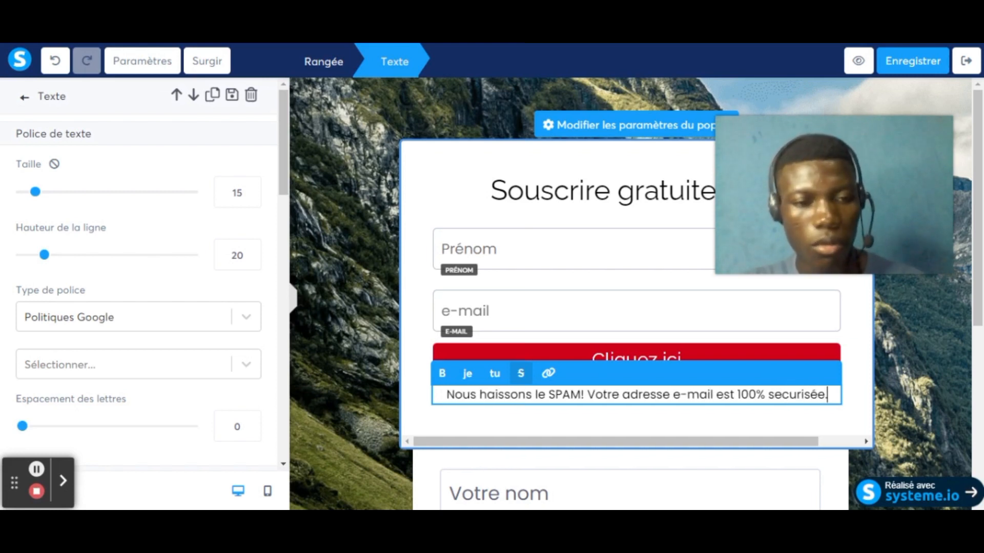
pyautogui.click(429, 210)
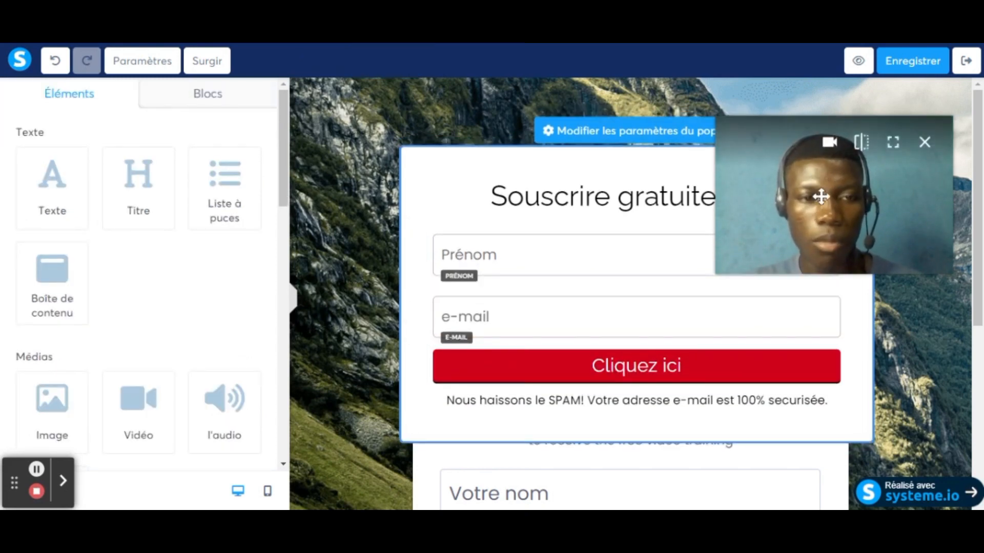
# Turn on the close button in the popup's settings by setting it to SUR
pyautogui.moveTo(821, 196); pyautogui.dragTo(900, 447)
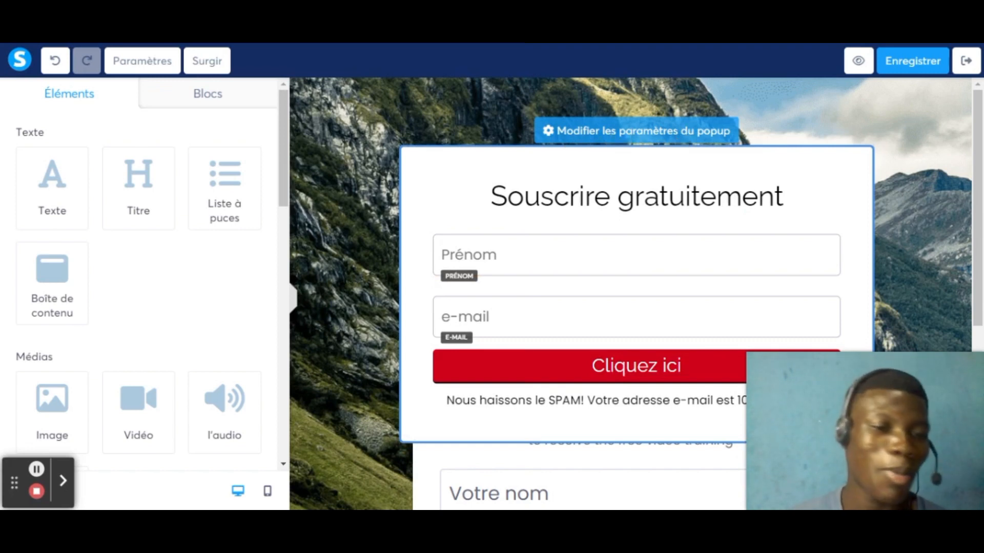
pyautogui.click(666, 138)
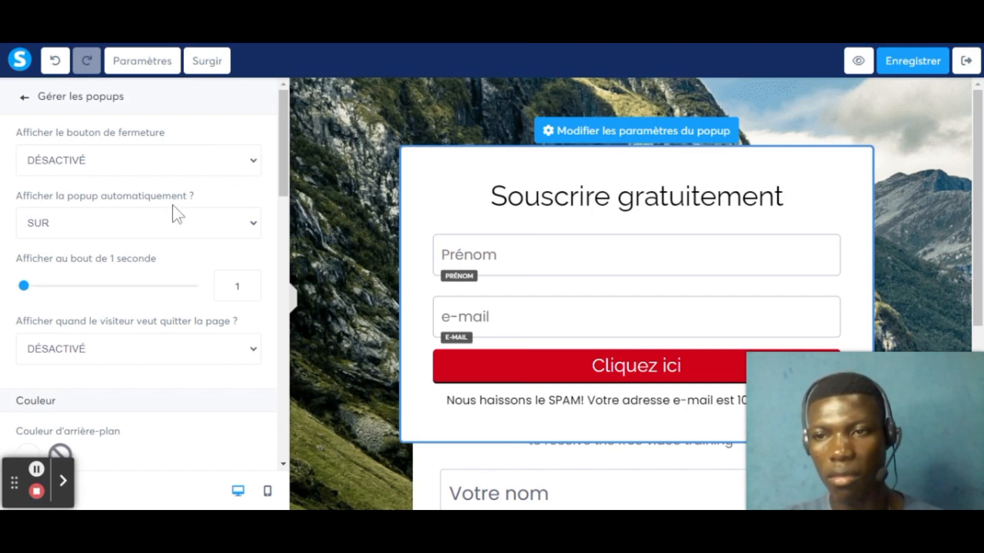
pyautogui.click(102, 195)
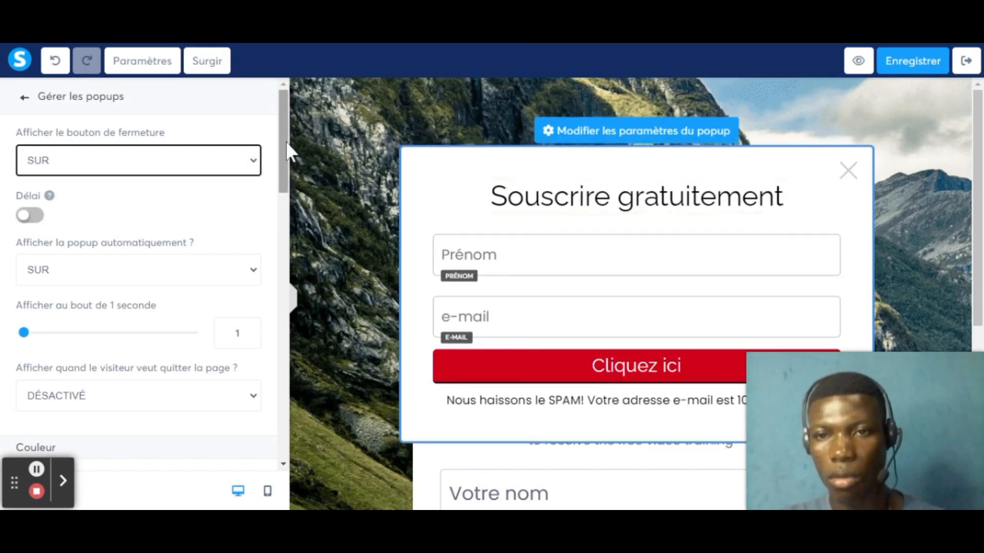
# Examine the popup's recurrence delay help, automatic display, display time and page-exit settings
pyautogui.moveTo(285, 141); pyautogui.dragTo(281, 156)
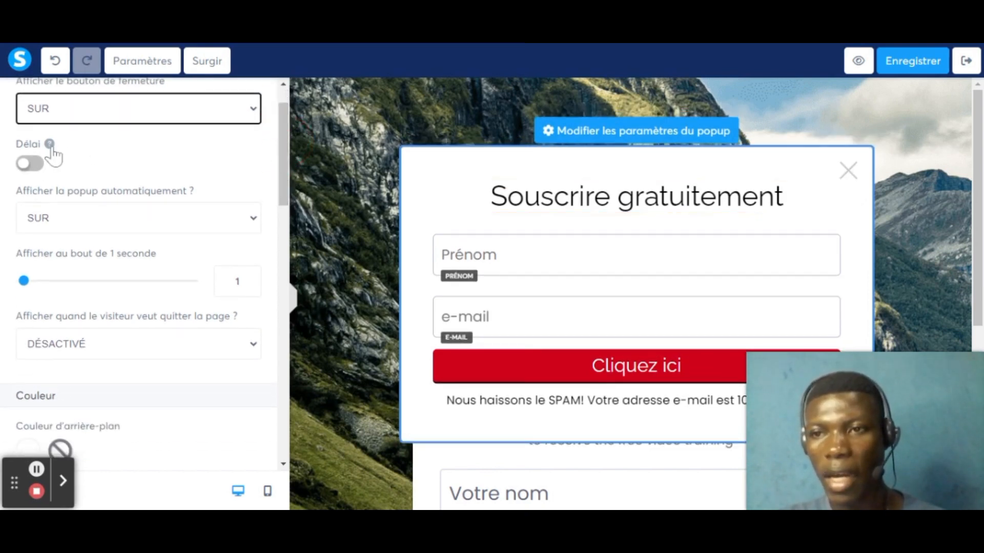
pyautogui.click(51, 147)
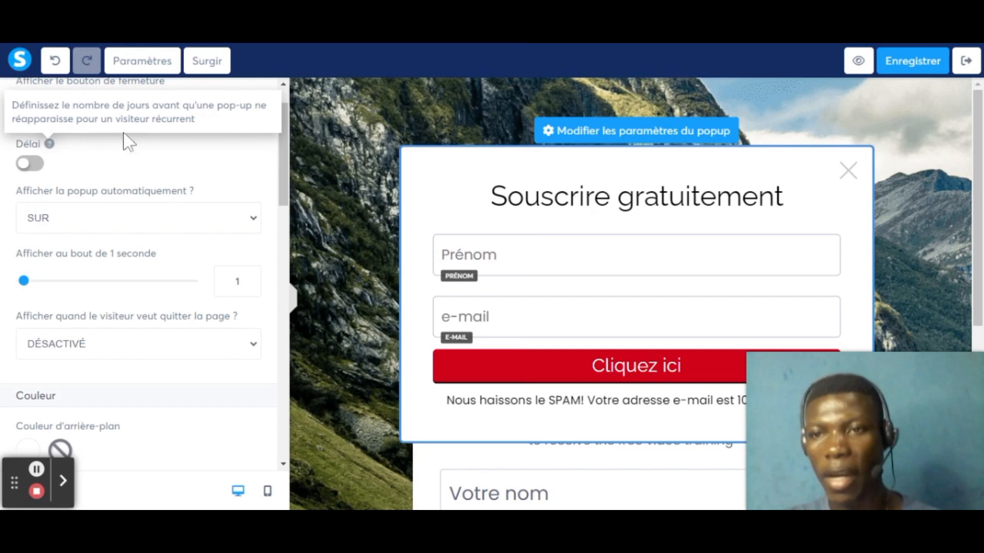
pyautogui.click(103, 173)
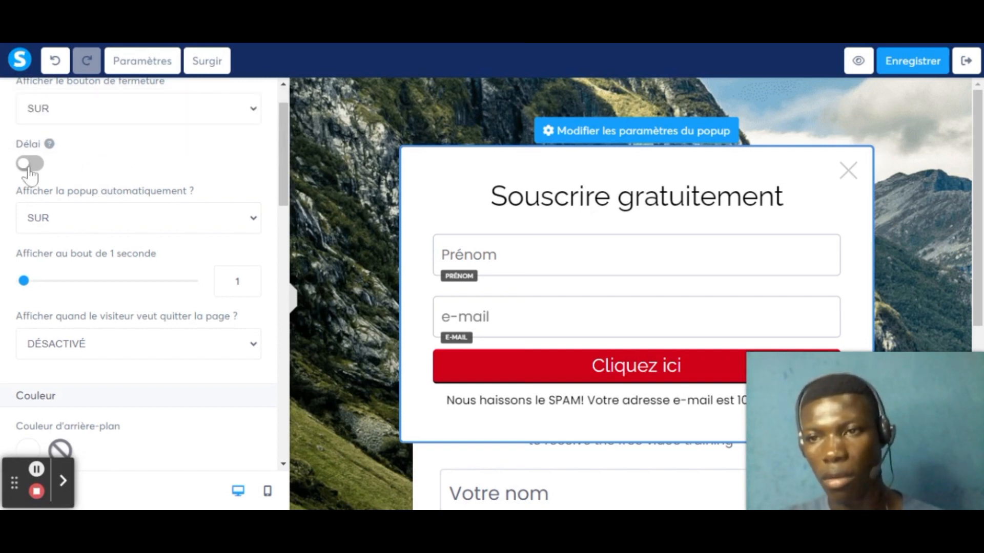
pyautogui.moveTo(282, 173); pyautogui.dragTo(282, 160)
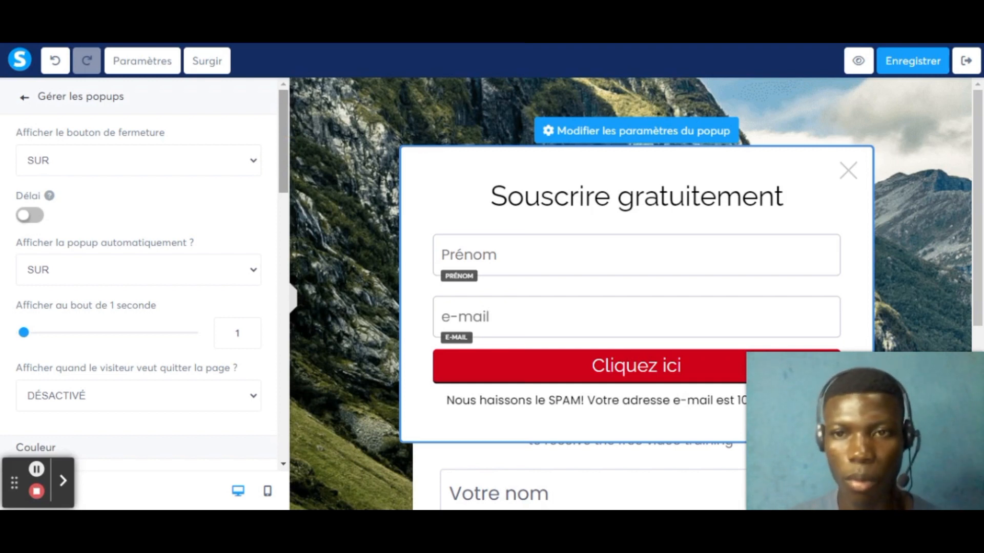
pyautogui.moveTo(283, 139); pyautogui.dragTo(251, 169)
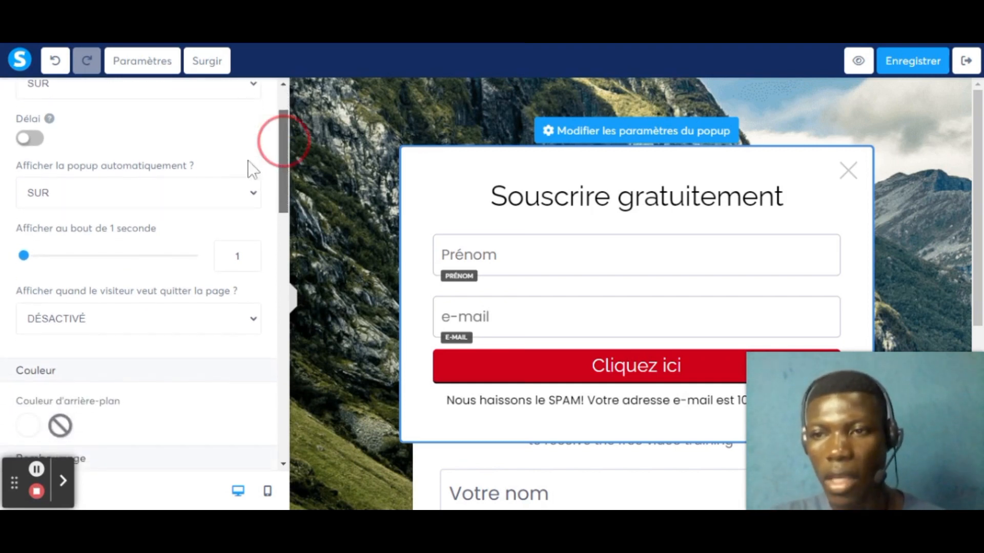
pyautogui.click(217, 204)
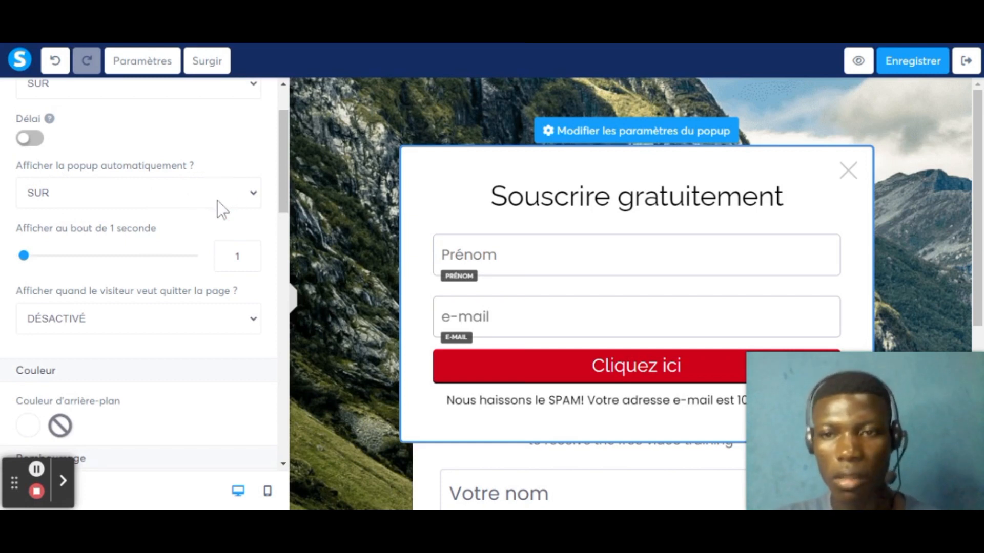
pyautogui.click(241, 194)
pyautogui.moveTo(284, 163); pyautogui.dragTo(279, 171)
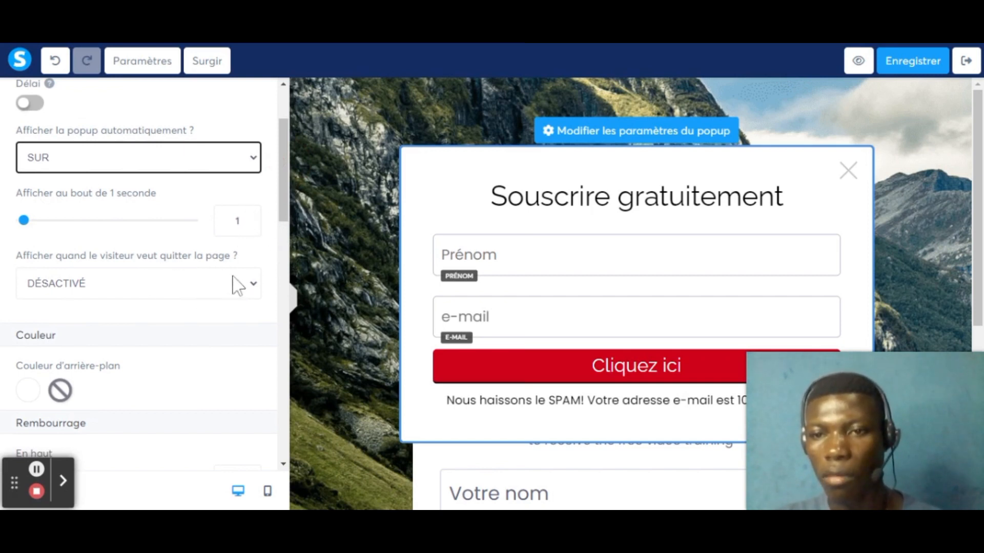
pyautogui.click(211, 296)
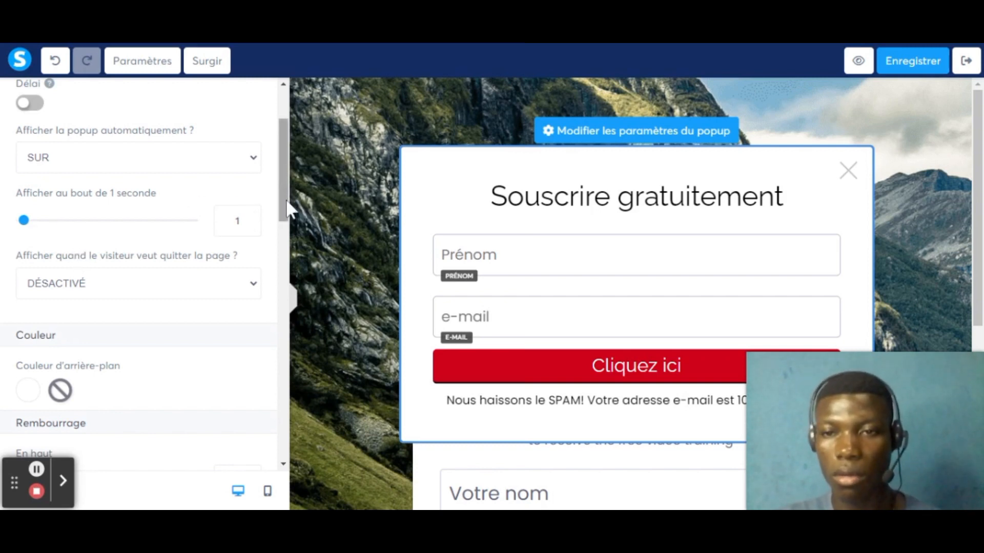
# Change the popup's border color to the default red and save the page
pyautogui.moveTo(286, 202); pyautogui.dragTo(259, 327)
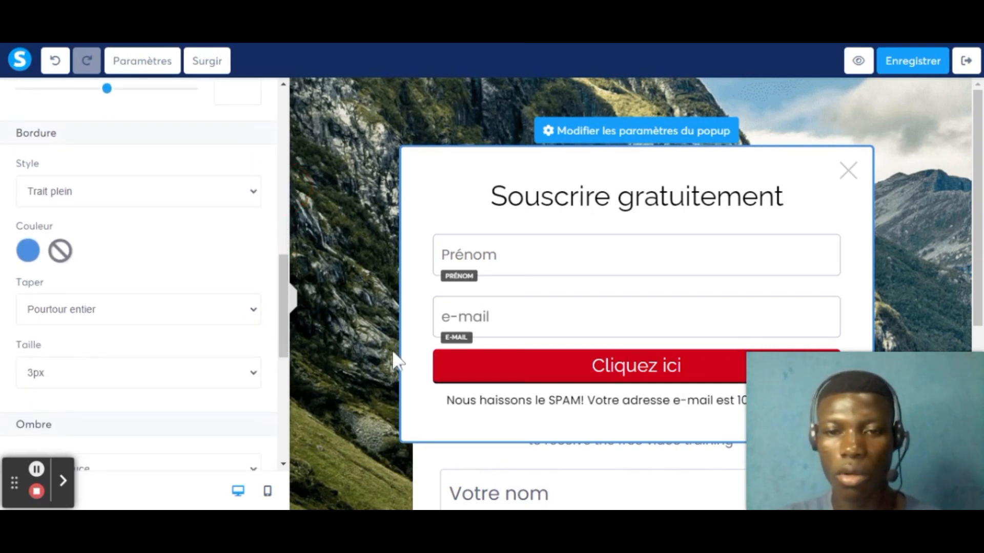
pyautogui.click(30, 252)
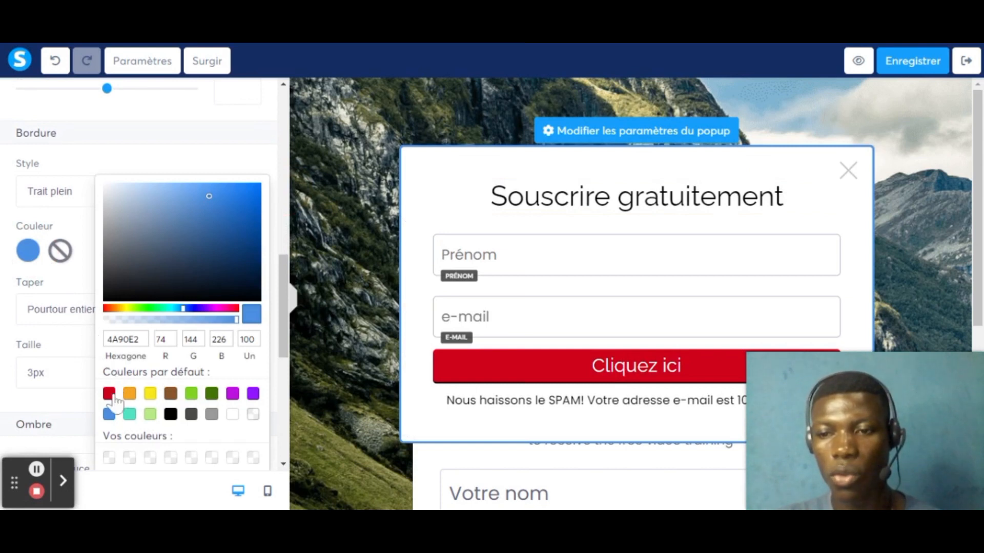
pyautogui.click(109, 395)
pyautogui.click(61, 234)
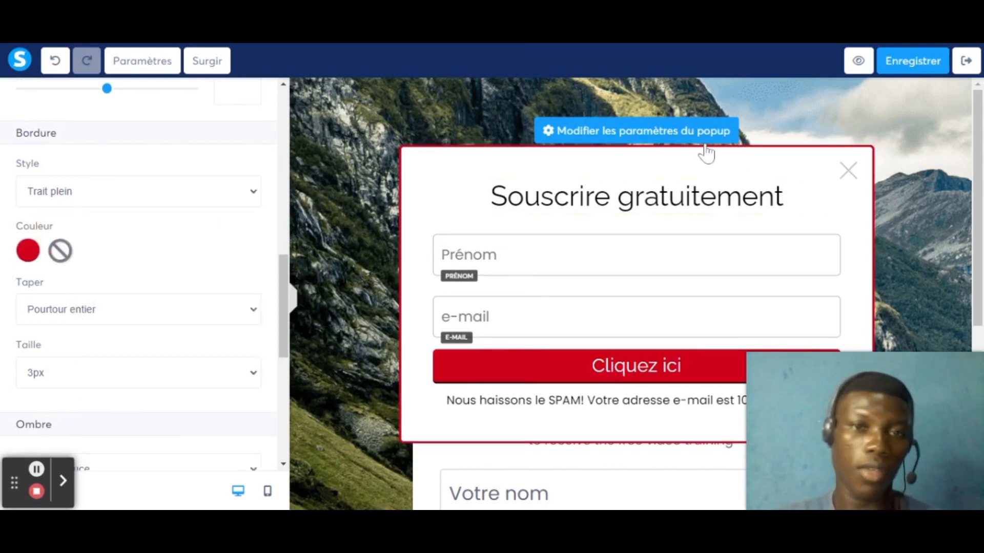
pyautogui.click(933, 66)
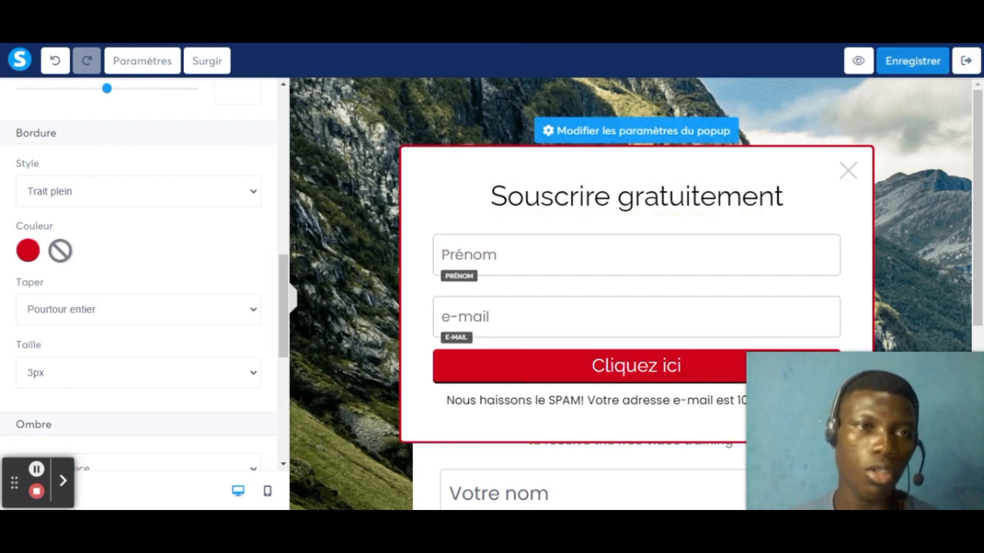
pyautogui.click(931, 66)
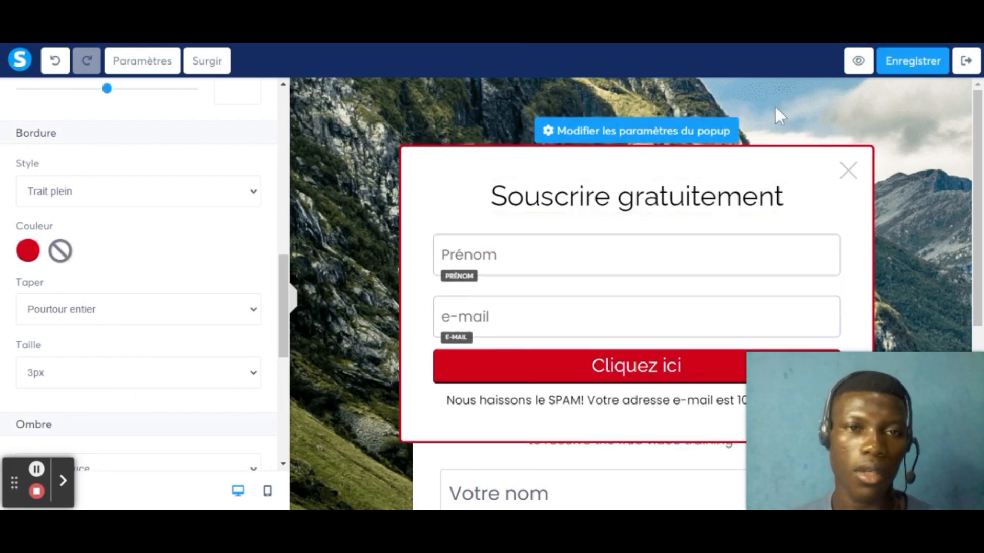
# Add a second popup from the list of popups and delete it again
pyautogui.click(924, 127)
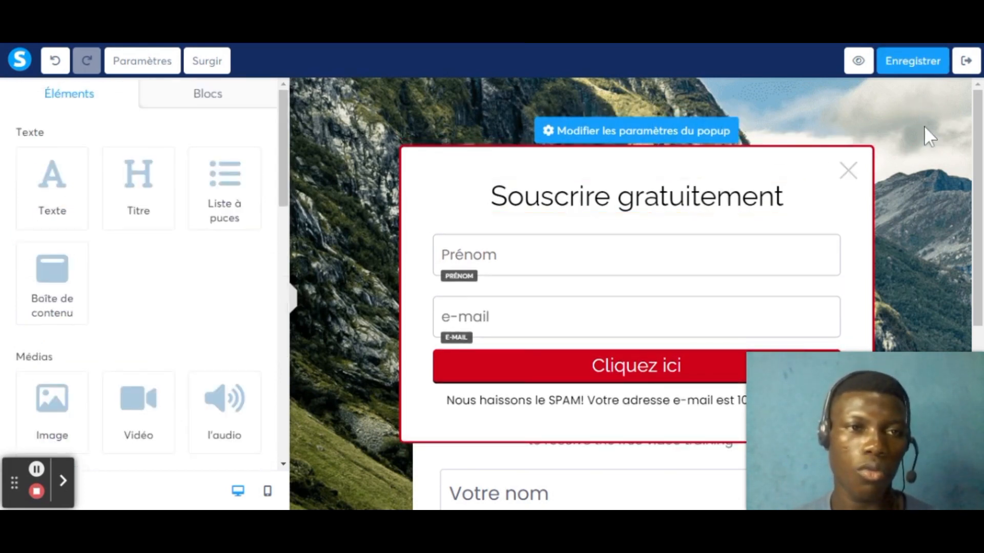
pyautogui.click(925, 127)
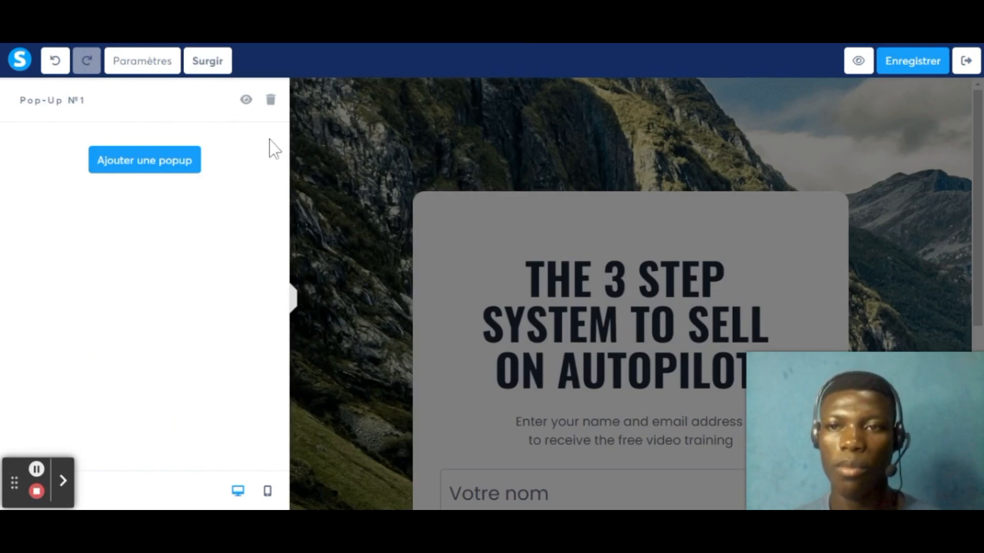
pyautogui.click(116, 166)
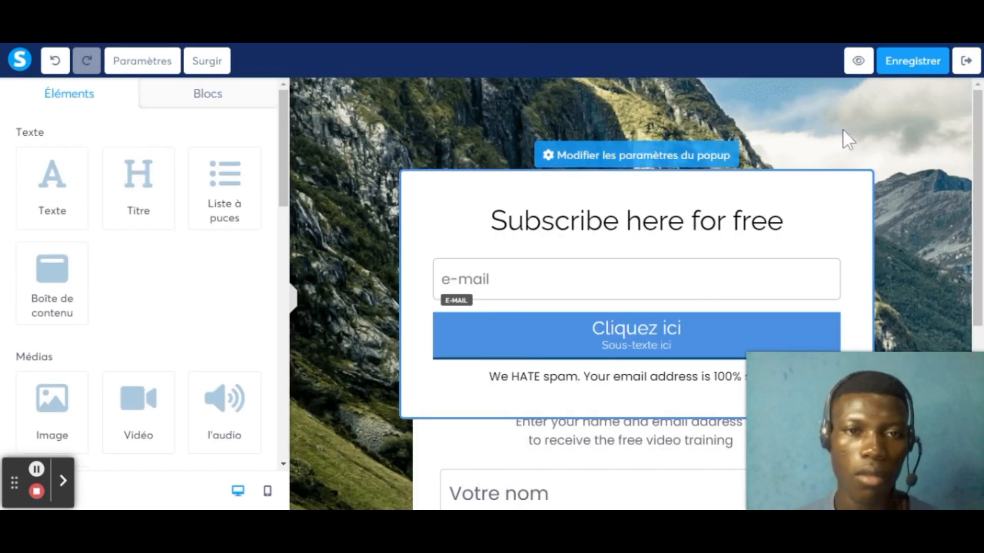
pyautogui.click(898, 122)
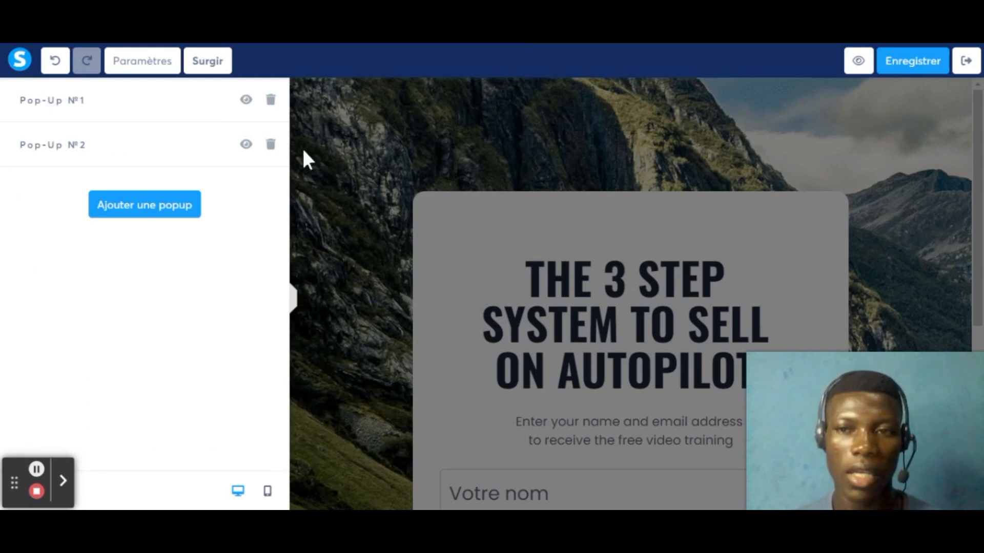
pyautogui.click(270, 145)
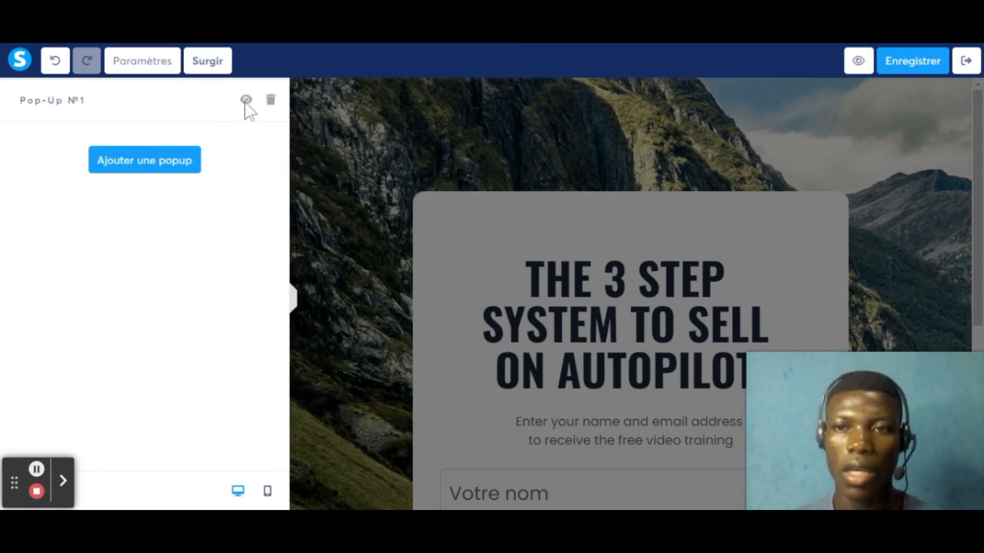
# Reopen Pop-Up N°1 to view it, and return to the page canvas
pyautogui.click(246, 100)
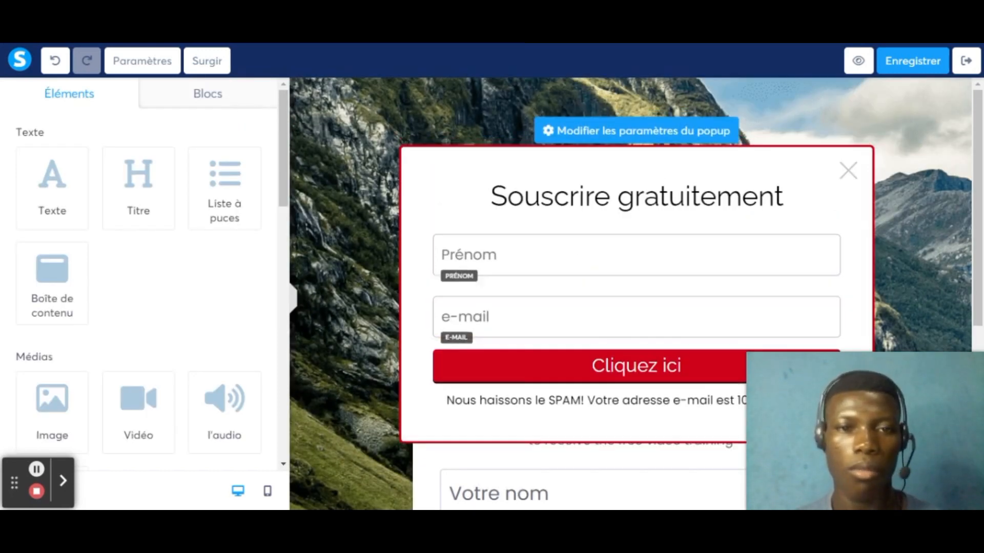
pyautogui.click(904, 141)
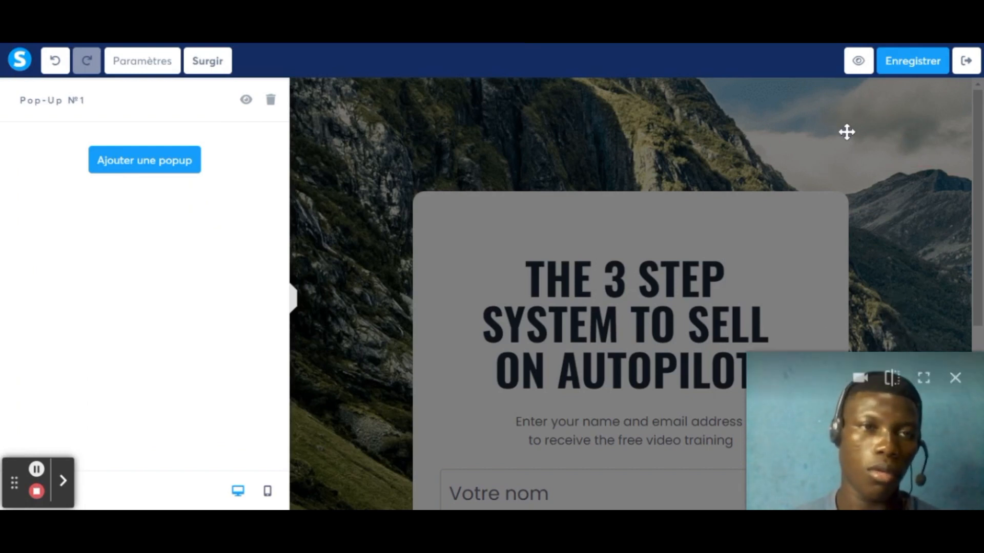
pyautogui.click(890, 148)
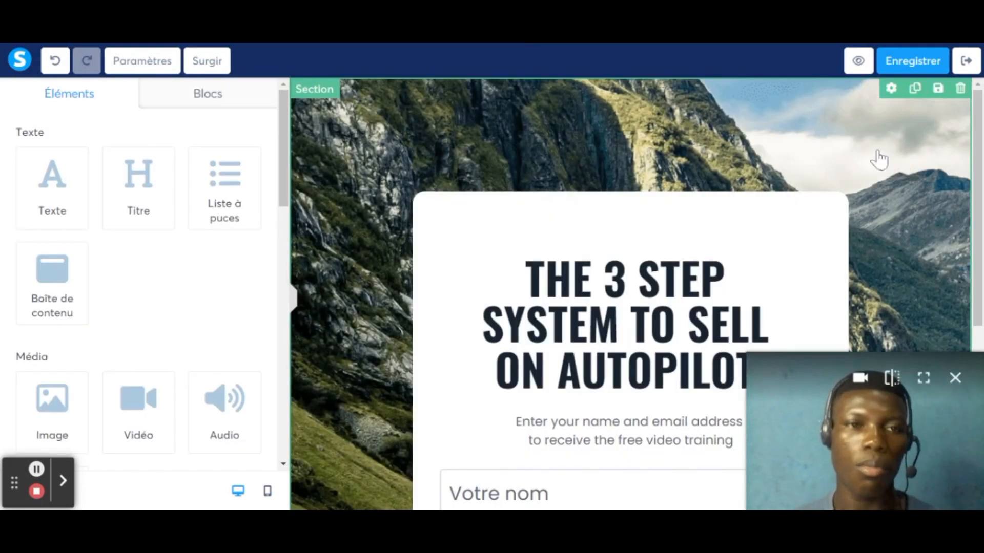
# Save the capture page and open its preview
pyautogui.click(912, 66)
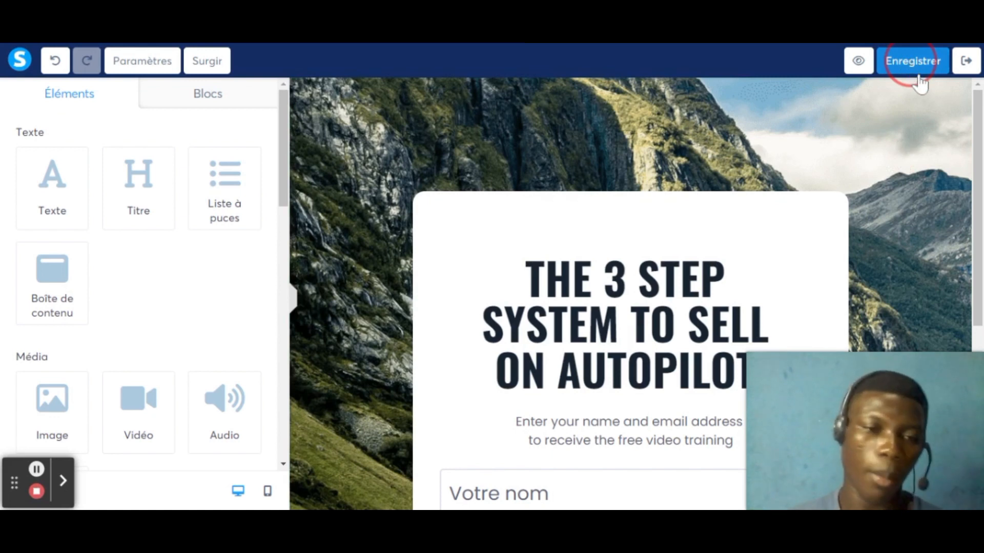
pyautogui.click(859, 62)
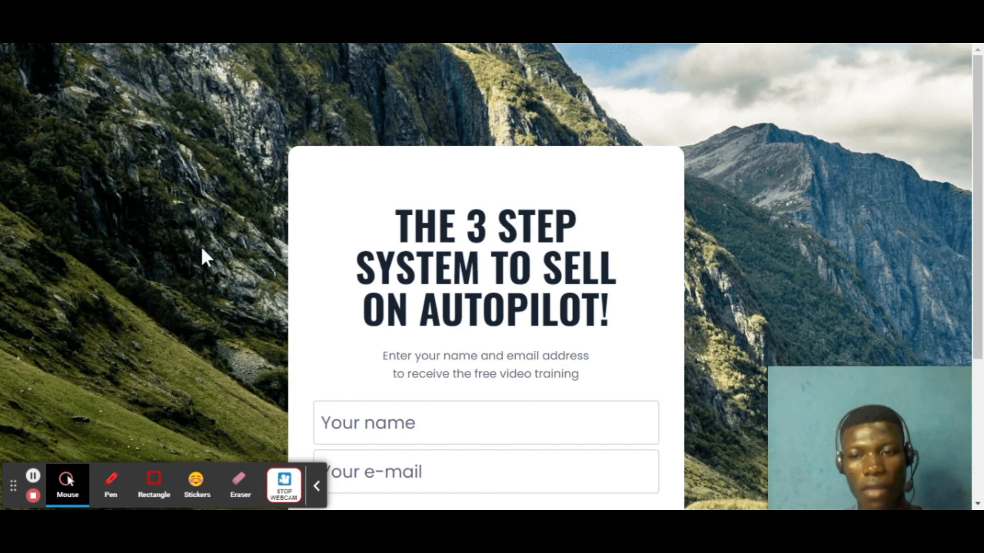
pyautogui.click(317, 486)
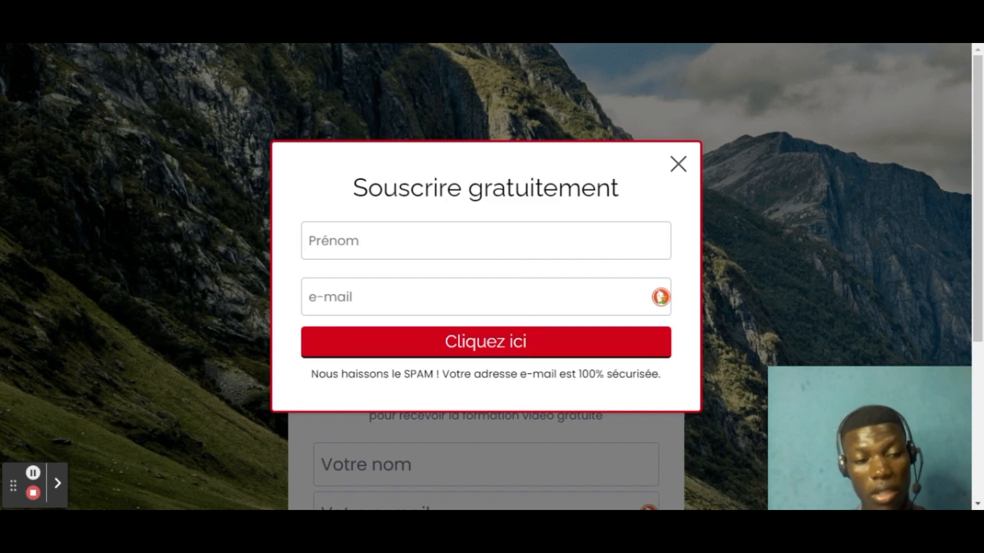
# Close the popup in the preview and examine the capture page's headline, form fields and button
pyautogui.click(677, 164)
pyautogui.scroll(-5, 538, 190)
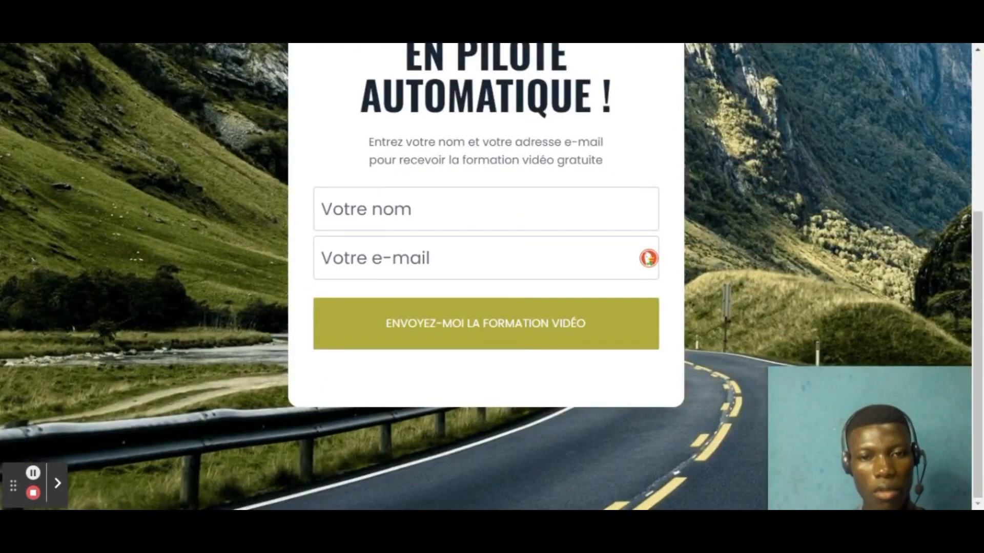
pyautogui.scroll(5, 538, 189)
pyautogui.scroll(-5, 538, 190)
pyautogui.scroll(5, 472, 272)
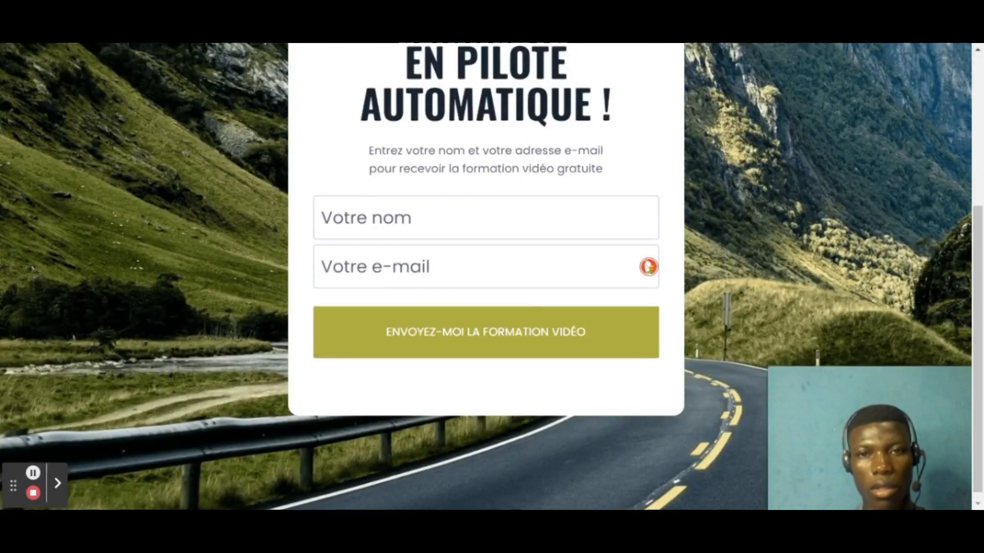